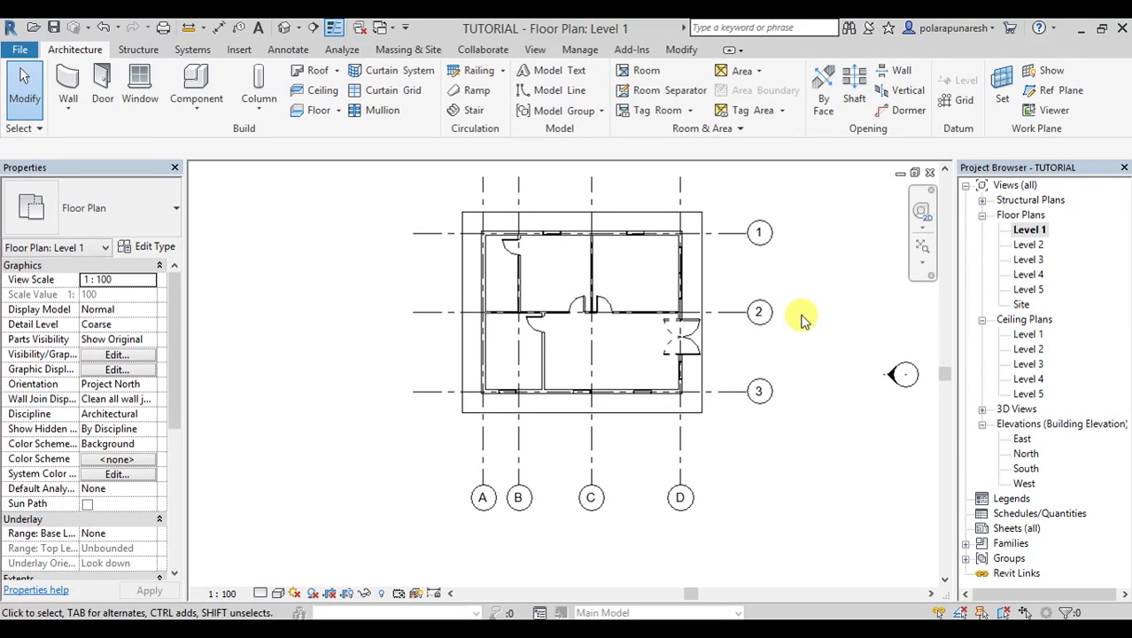
- Zoom out the Level 1 plan until the whole building and grids A–D, 1–3 are visible
scroll(771, 306, down, 2)
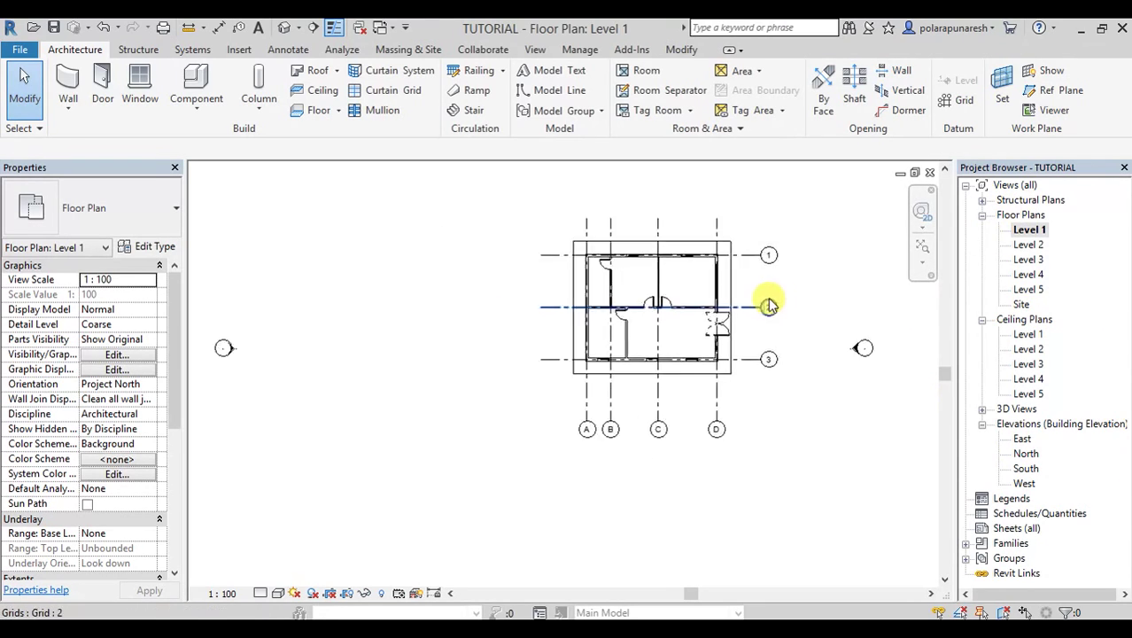
scroll(769, 305, down, 1)
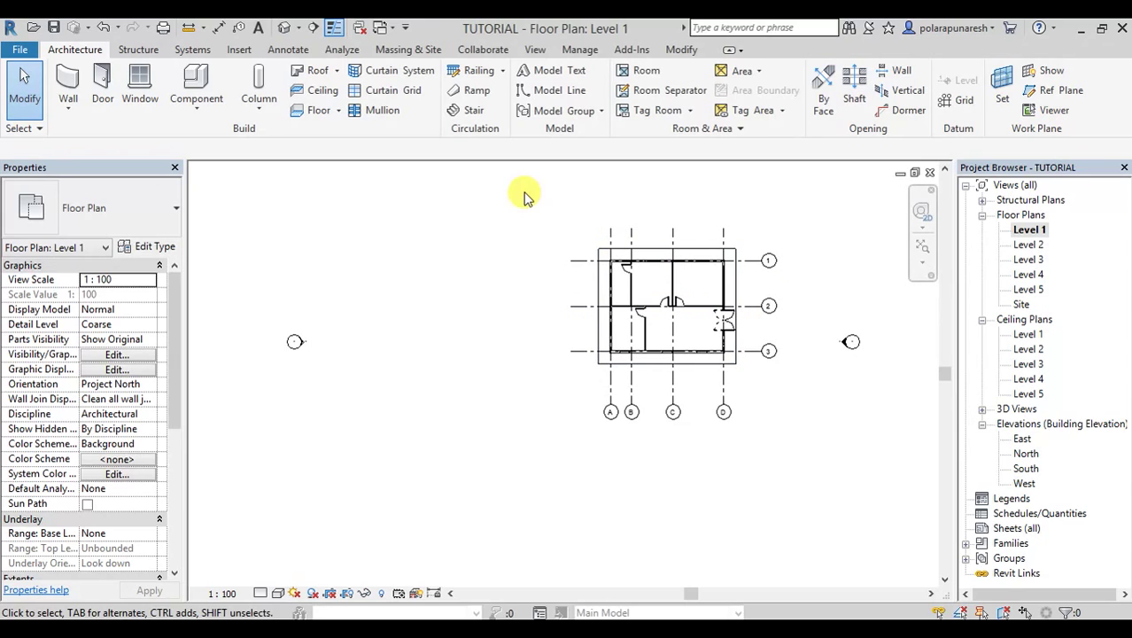
- Window-select the Level 1 plan and filter it to Windows, Walls, Floors, Doors and curtain wall parts, excluding Grids
drag(524, 191, 796, 537)
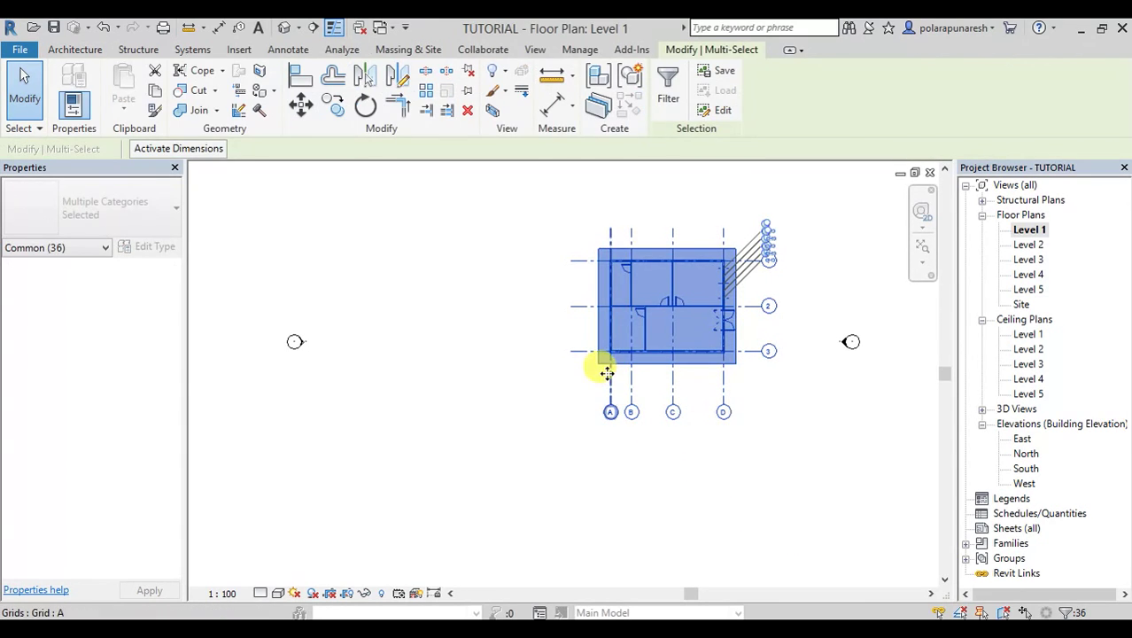
click(668, 84)
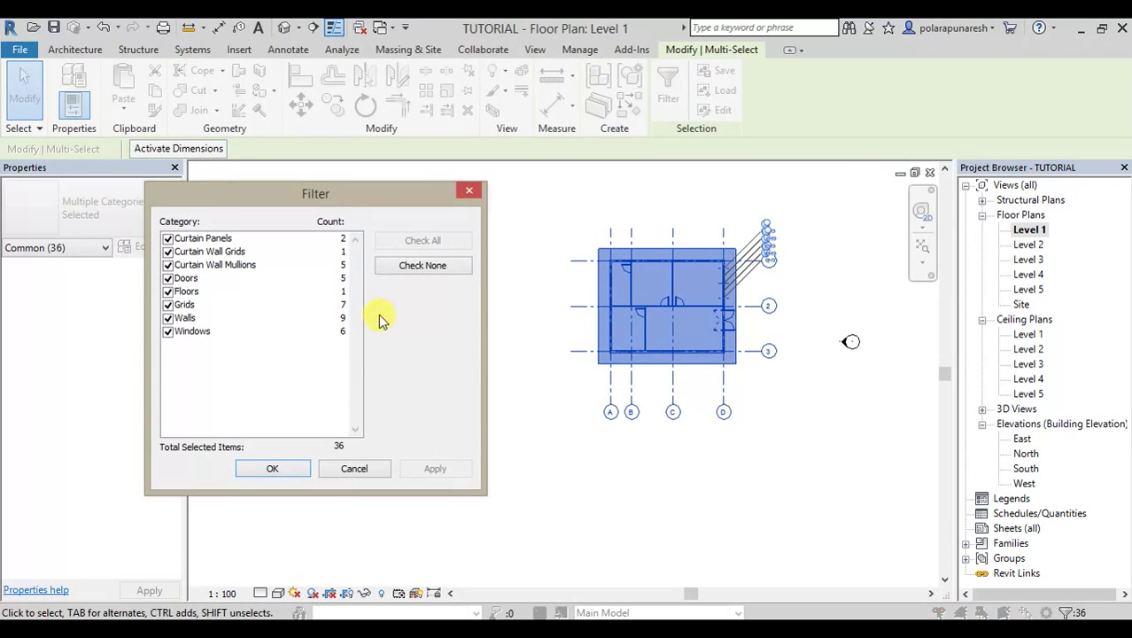
click(397, 273)
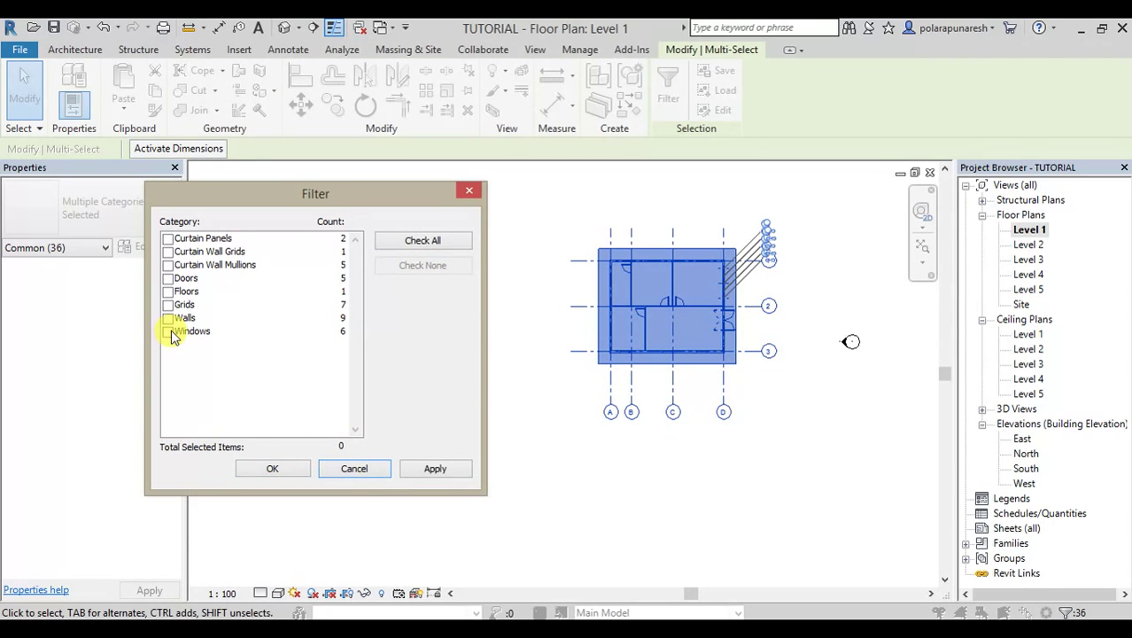
click(168, 331)
click(168, 318)
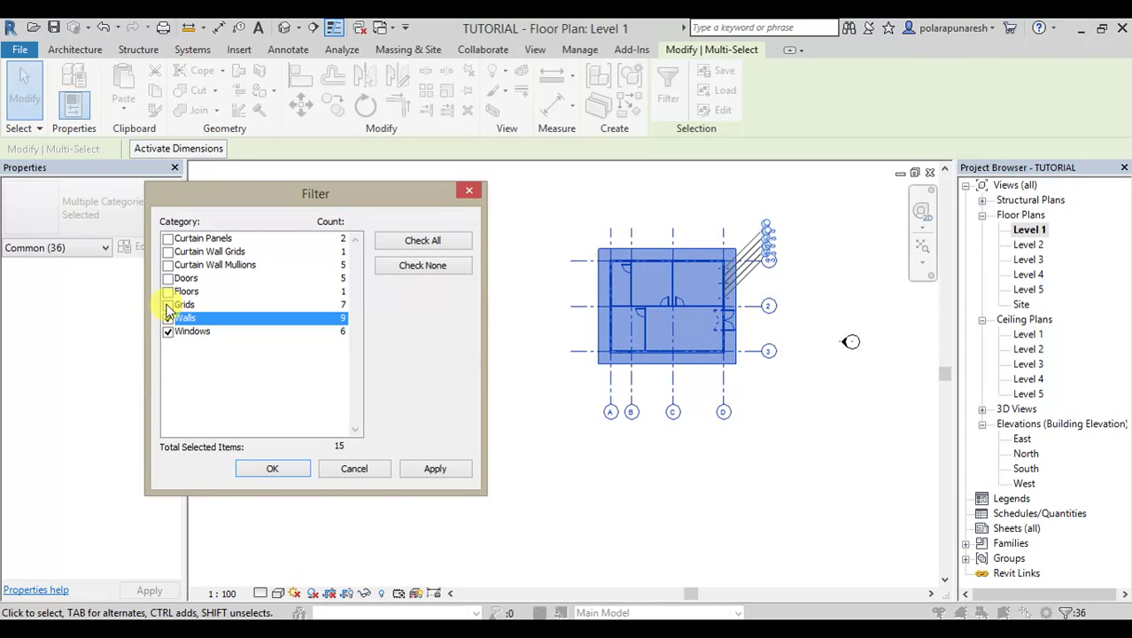
click(168, 292)
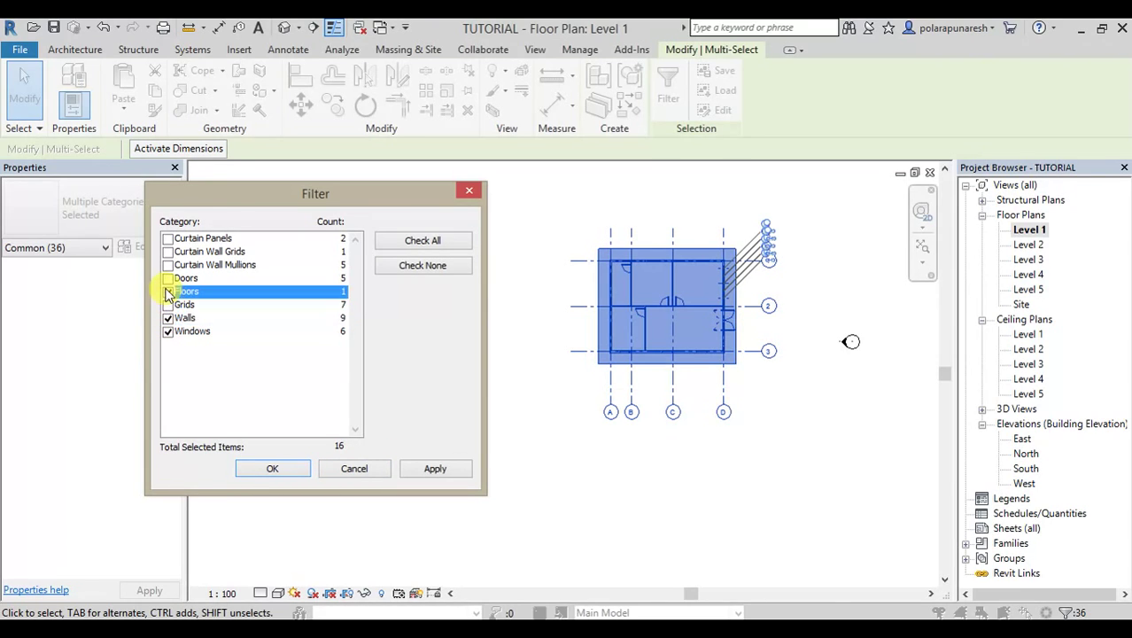
click(168, 278)
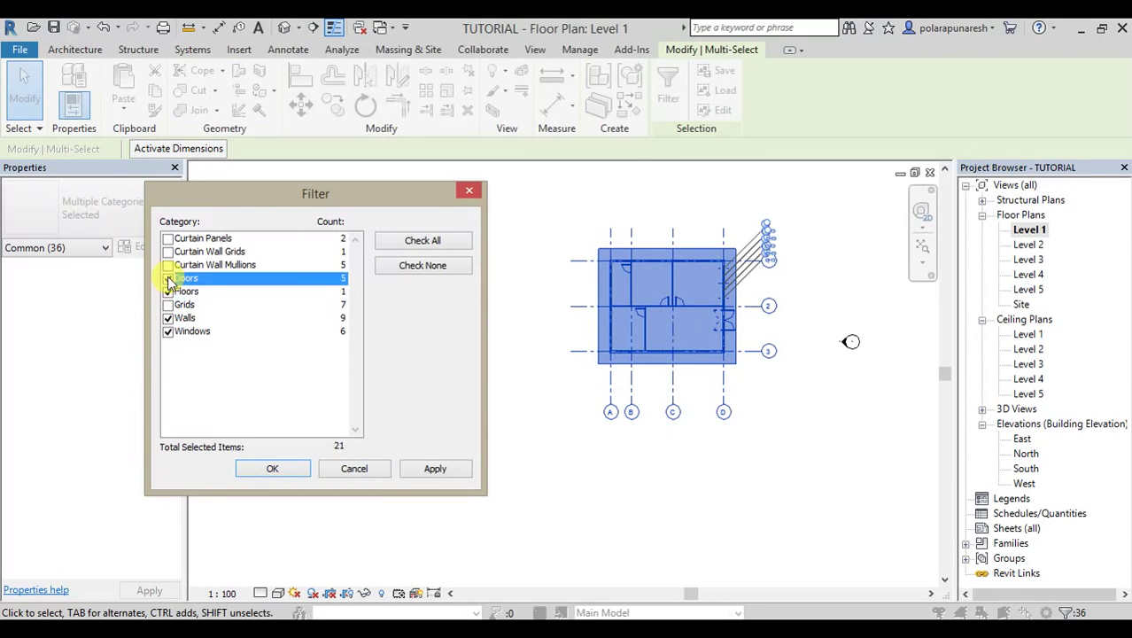
click(168, 265)
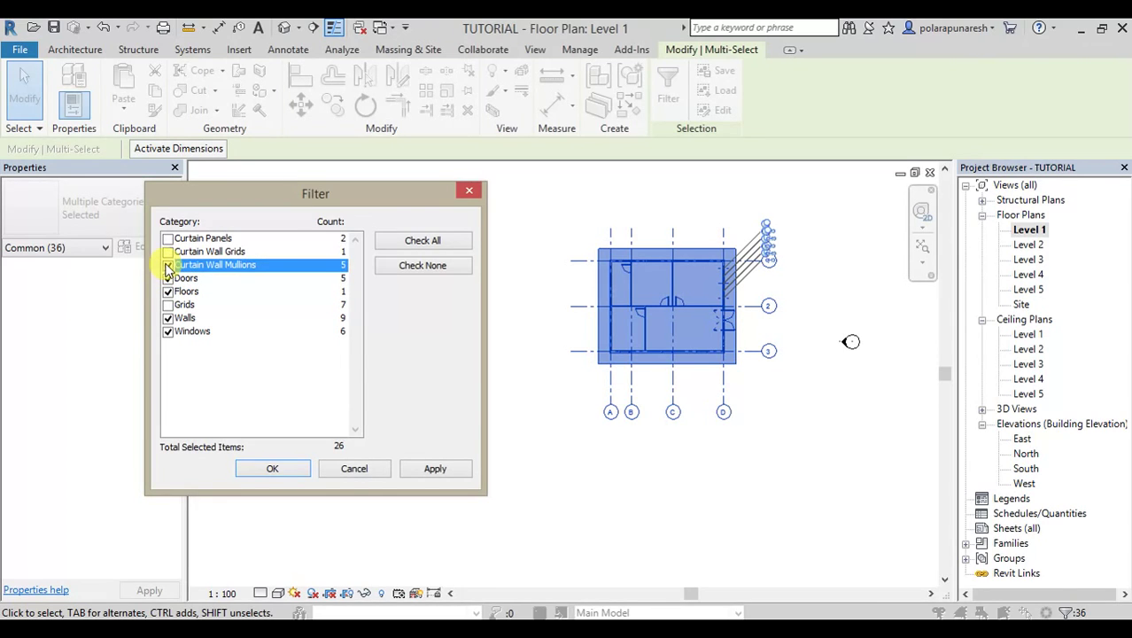
click(168, 252)
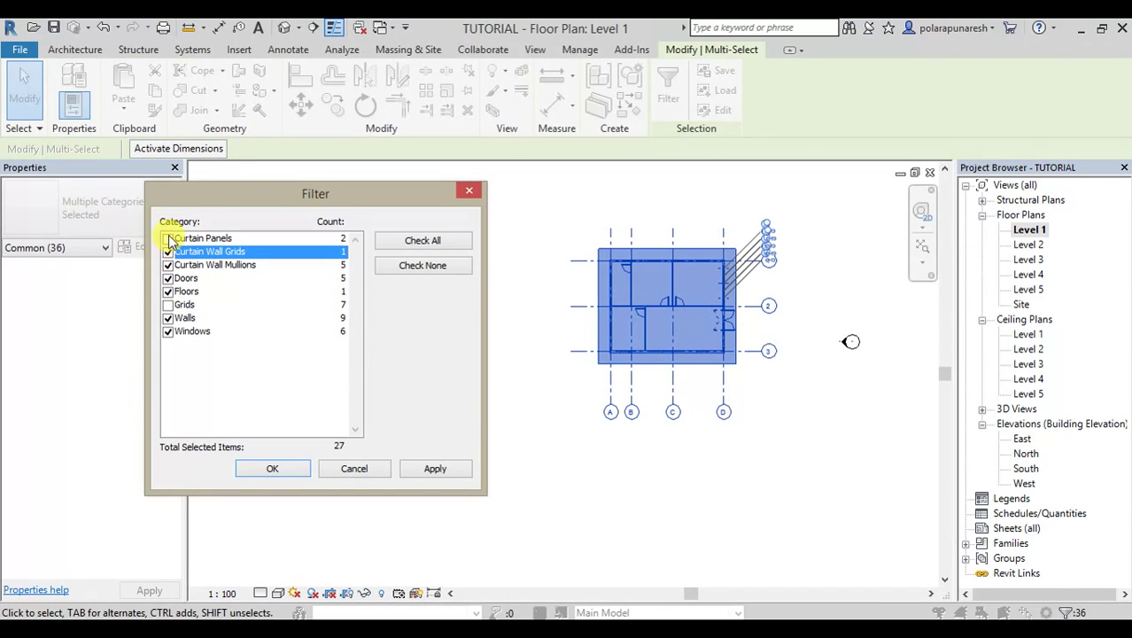
click(168, 239)
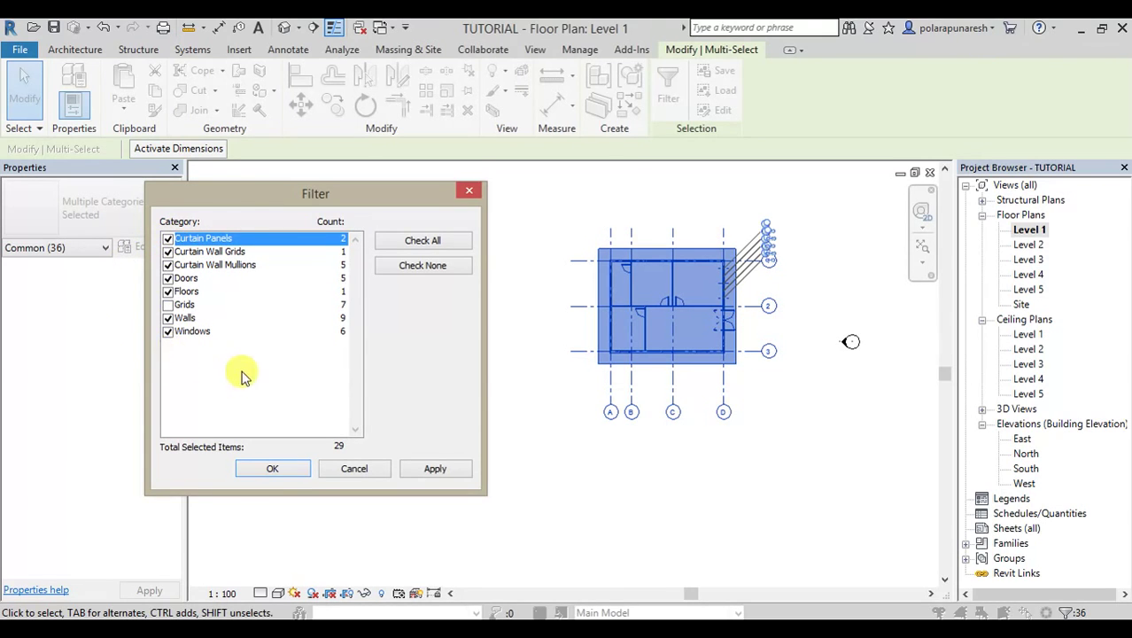
click(436, 469)
- Confirm the filtered selection, copy it to the clipboard and bring up the Paste options
click(275, 469)
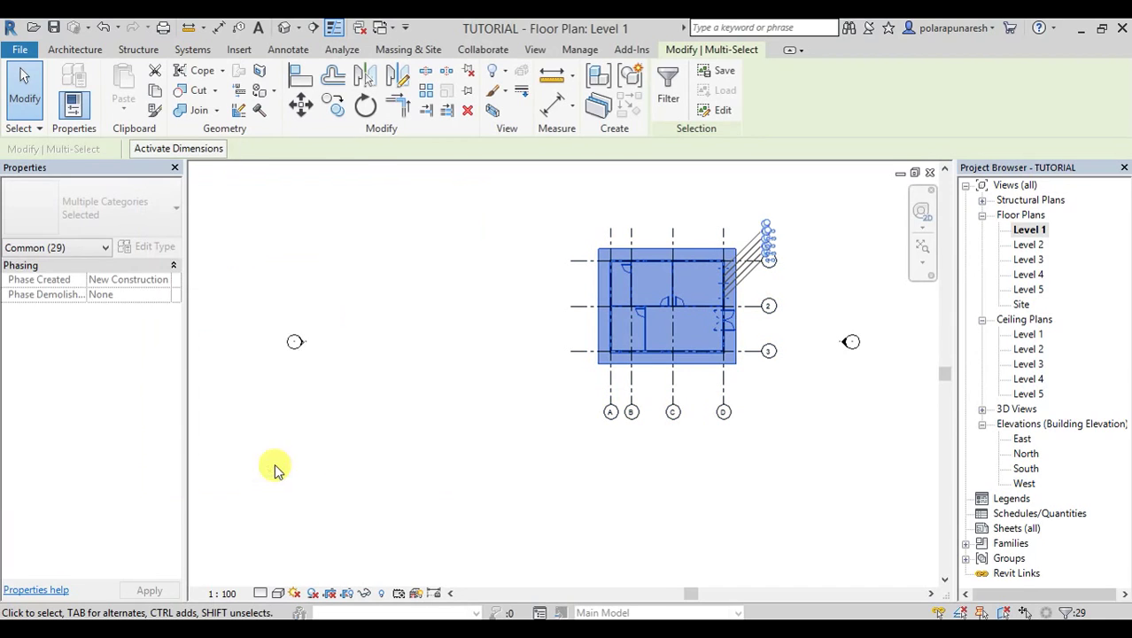
click(153, 92)
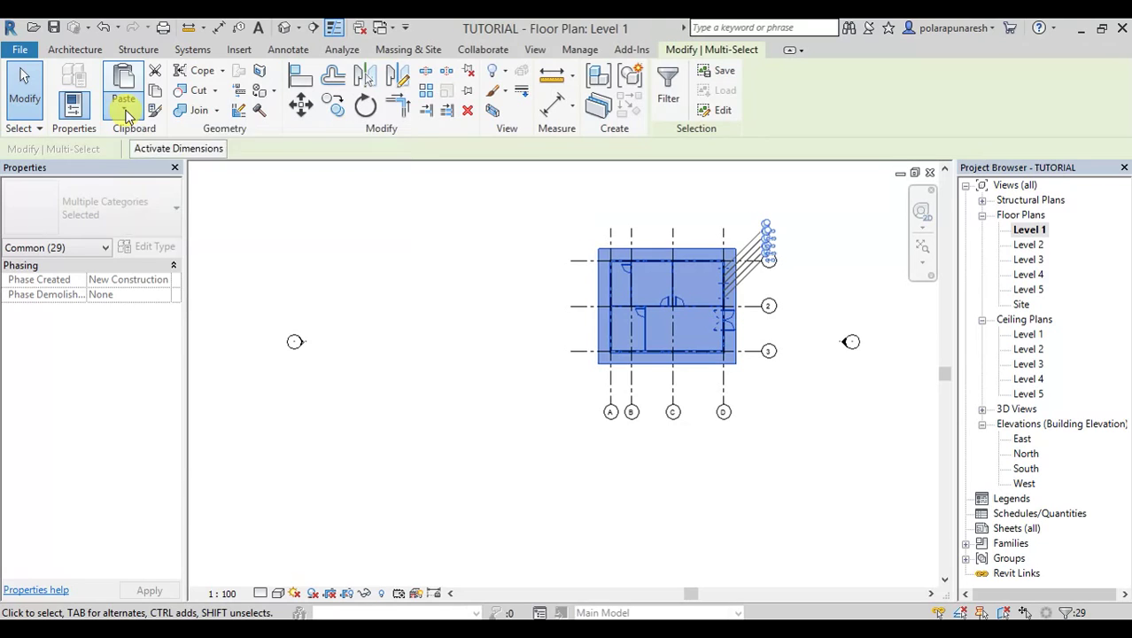
click(126, 115)
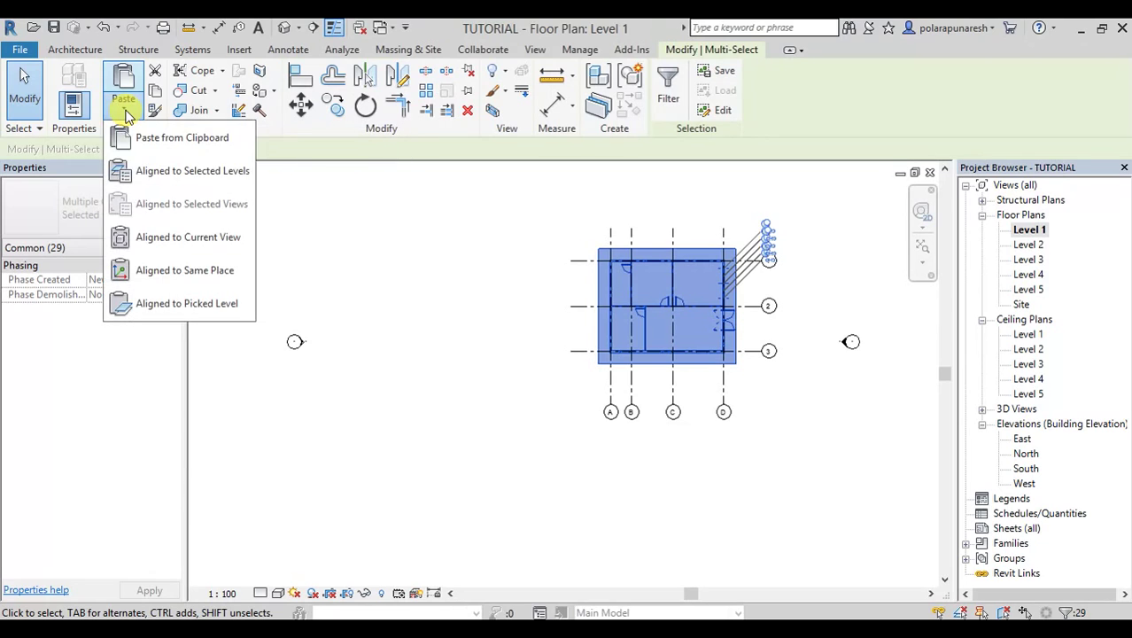
- Paste the copied elements Aligned to Selected Levels, choosing Level 2 through Level 5
click(163, 177)
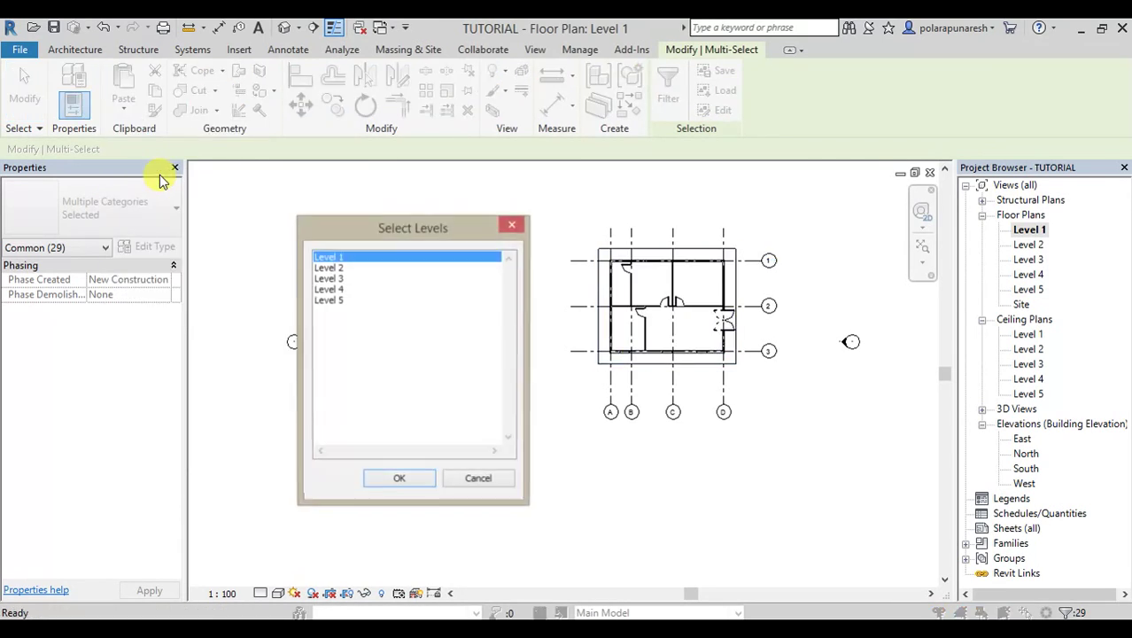
click(343, 268)
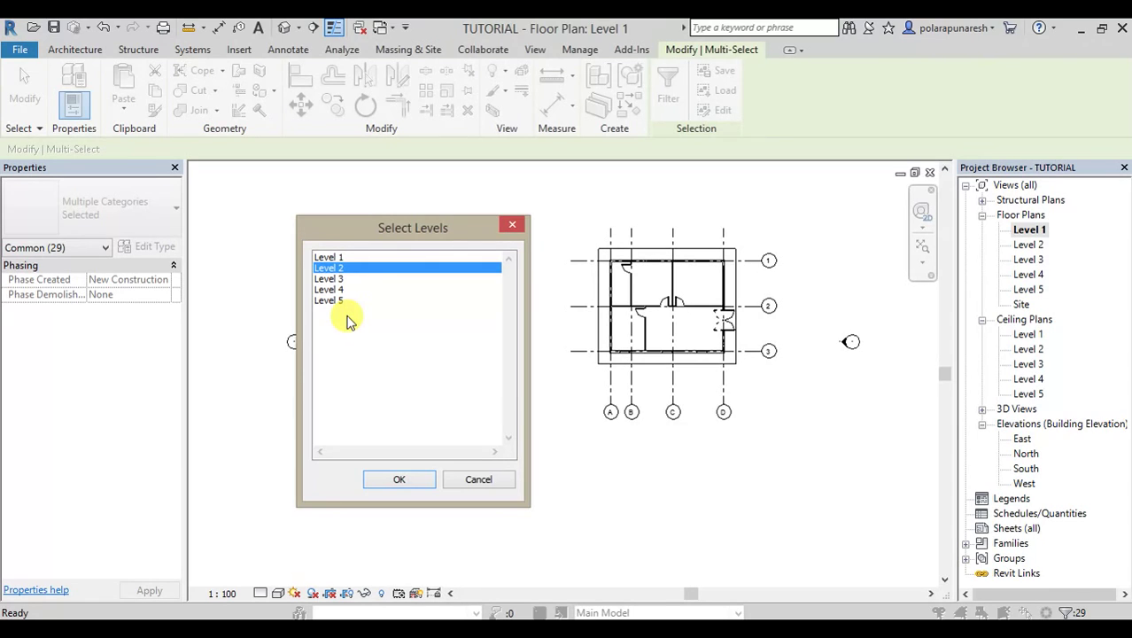
shift+click(345, 310)
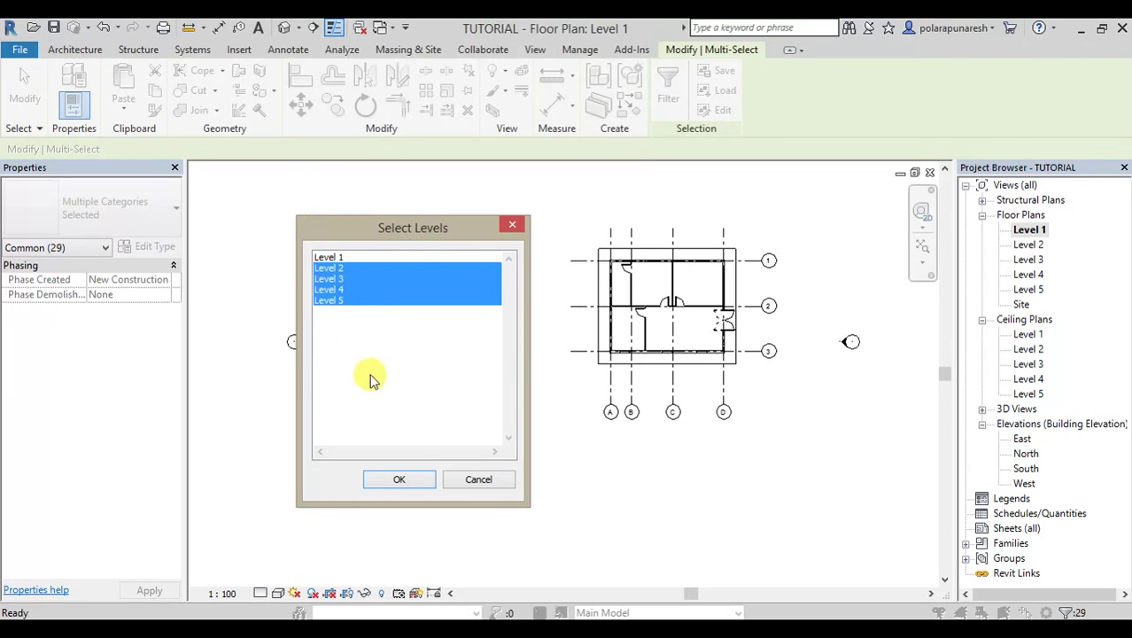
click(400, 479)
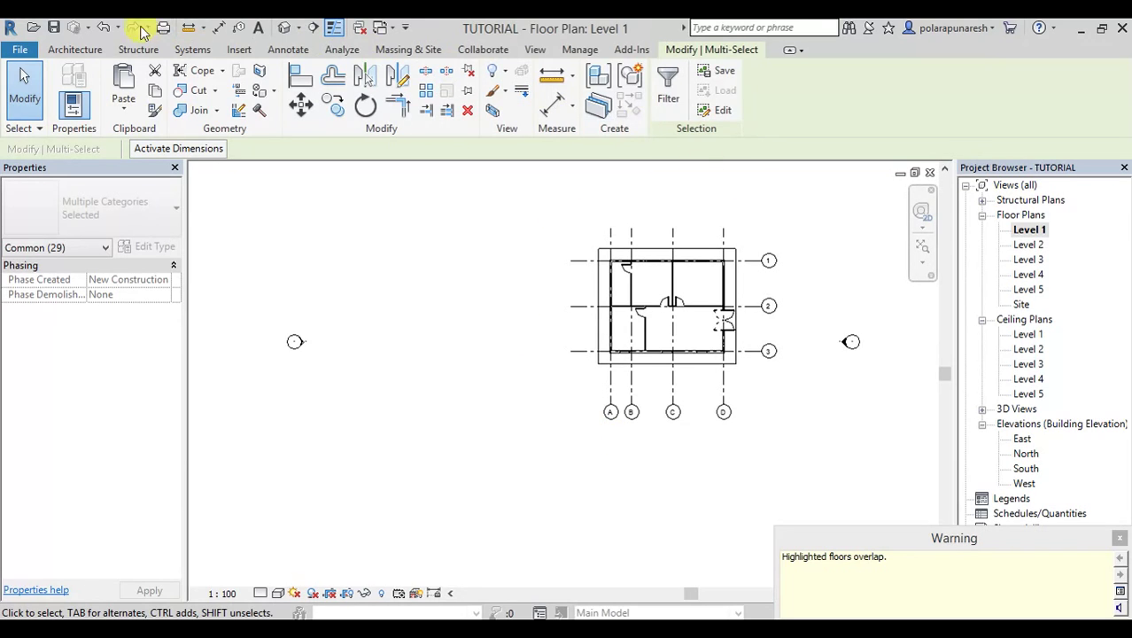
- Switch to the 3D view and orbit around the five-storey building to inspect it
click(284, 28)
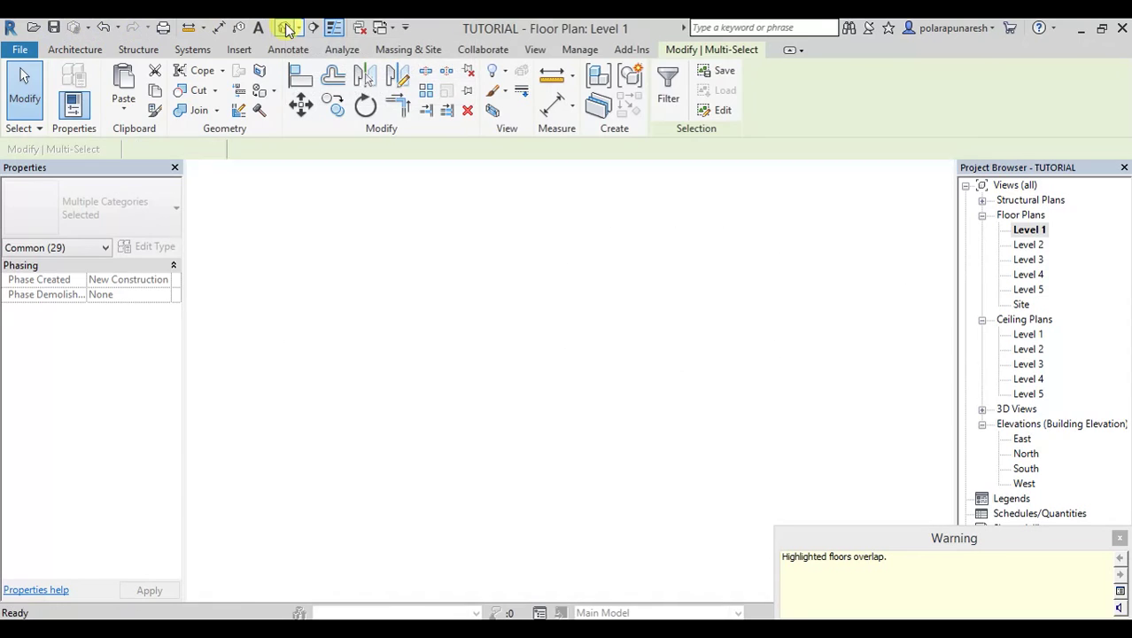
scroll(792, 377, down, 2)
middle_drag(791, 377, 582, 396)
scroll(575, 385, up, 3)
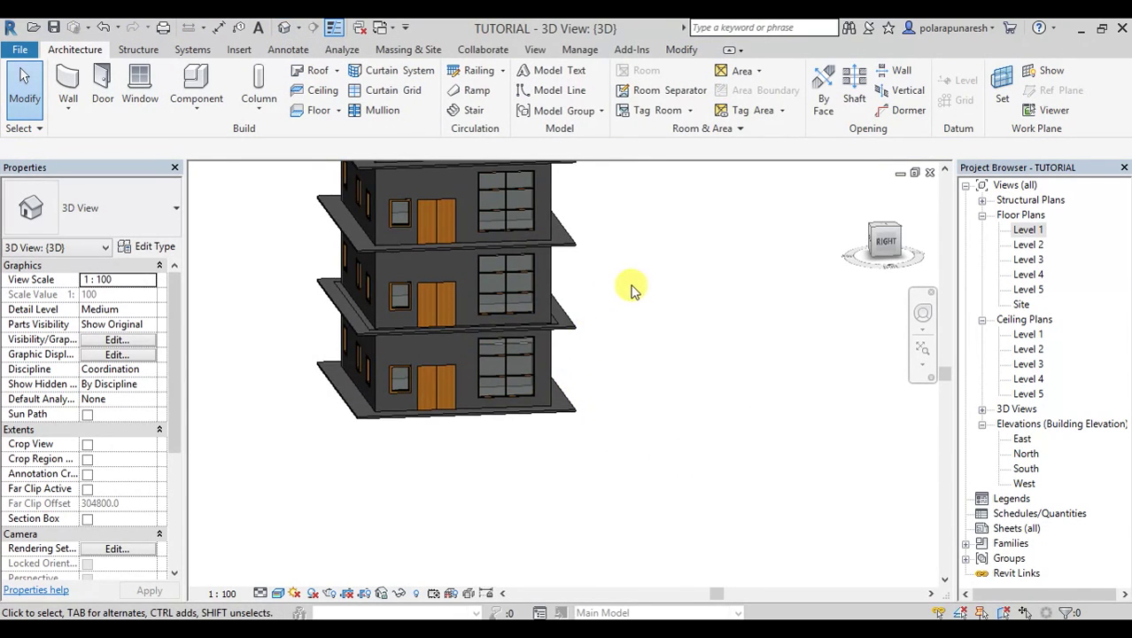
shift+middle_drag(651, 282, 639, 216)
scroll(518, 246, down, 3)
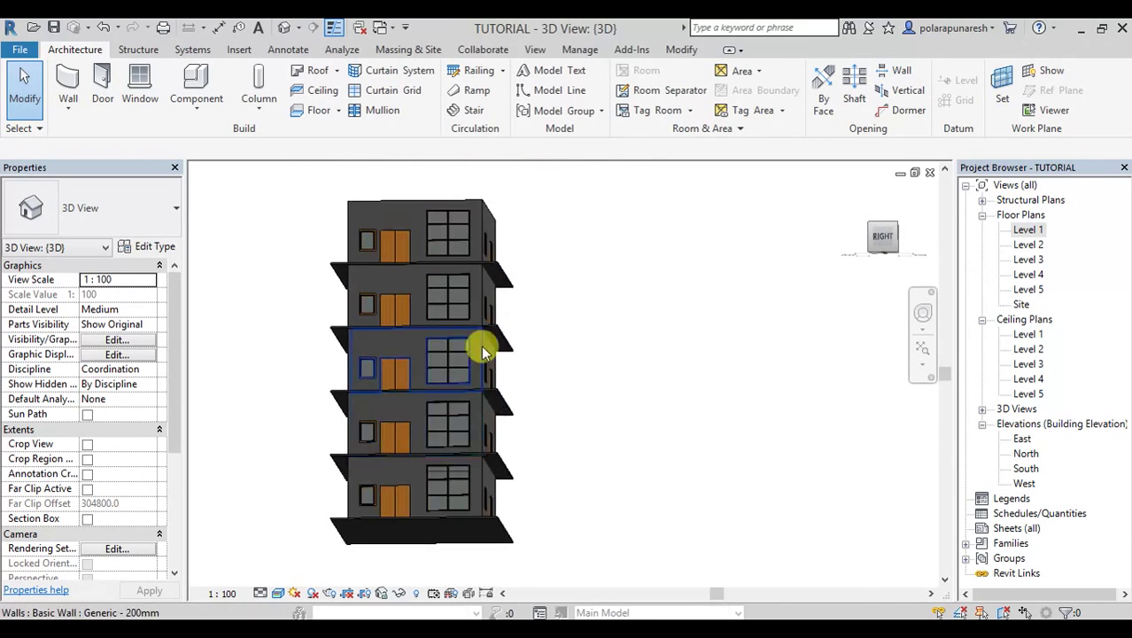
scroll(518, 228, up, 6)
scroll(510, 301, down, 6)
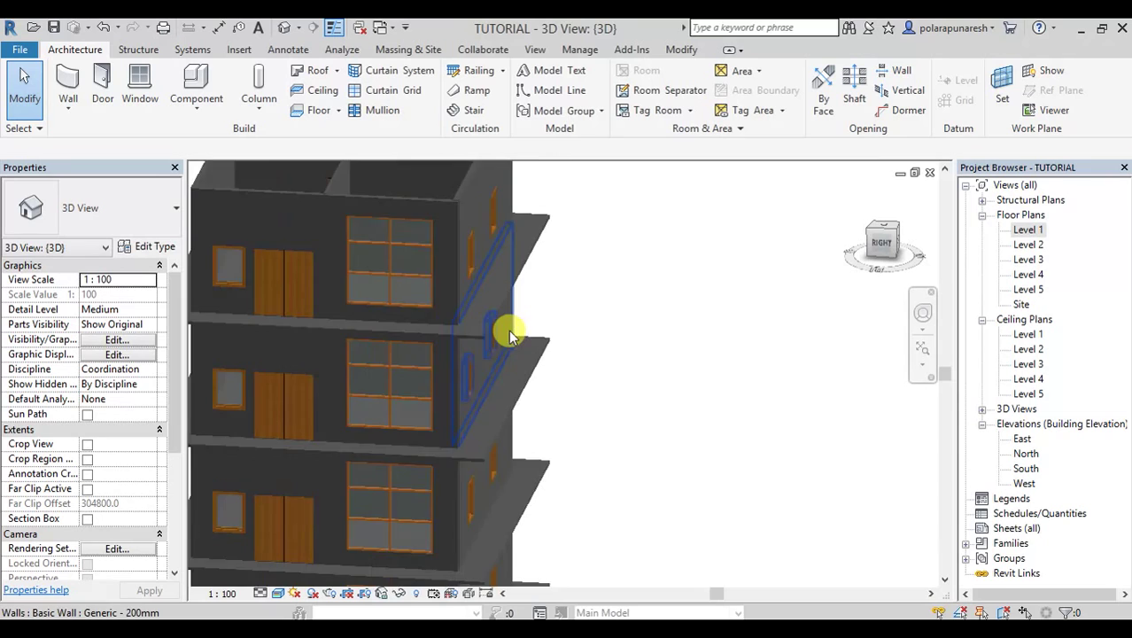
shift+middle_drag(545, 269, 576, 235)
scroll(532, 403, up, 4)
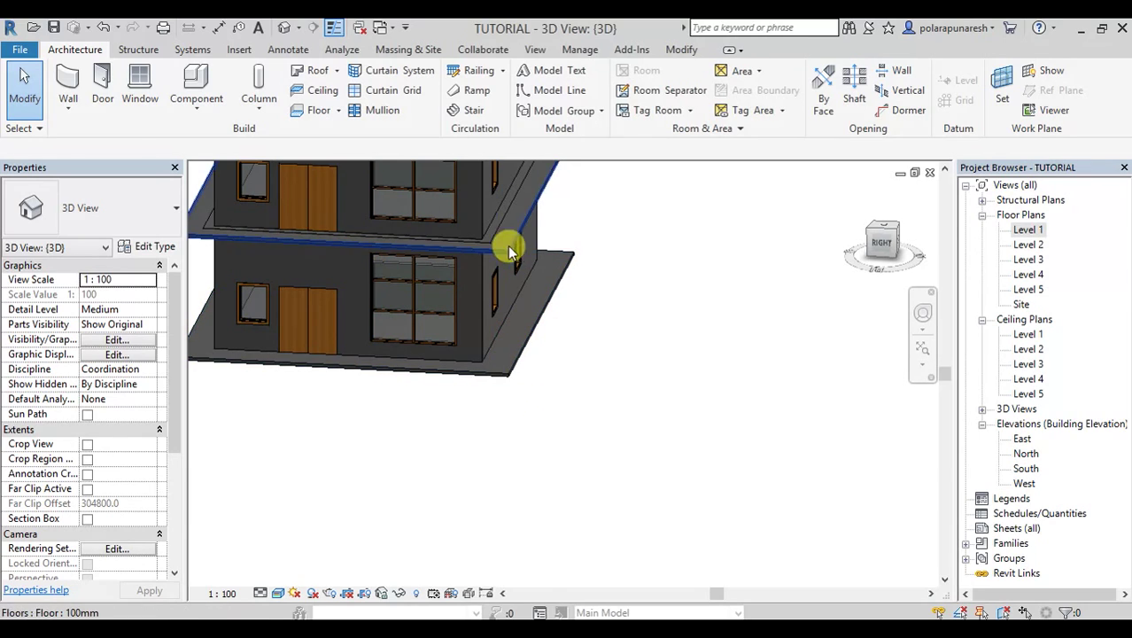
- Delete the overlapping Level 2 floor slab and check the remaining floors in 3D
click(492, 227)
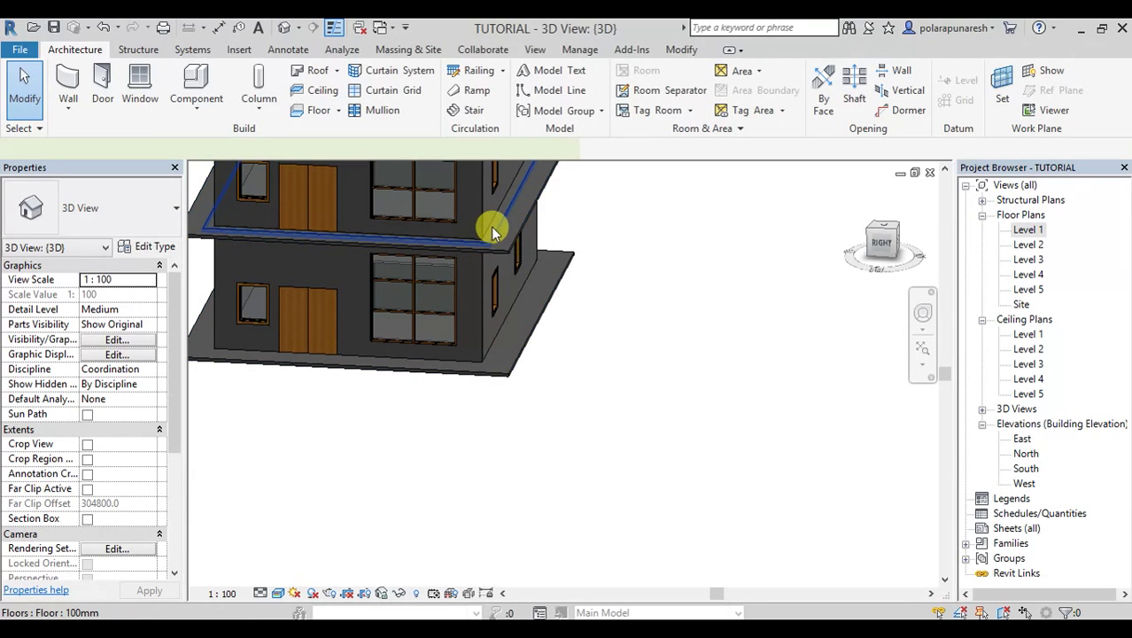
scroll(572, 315, down, 2)
middle_drag(580, 325, 582, 438)
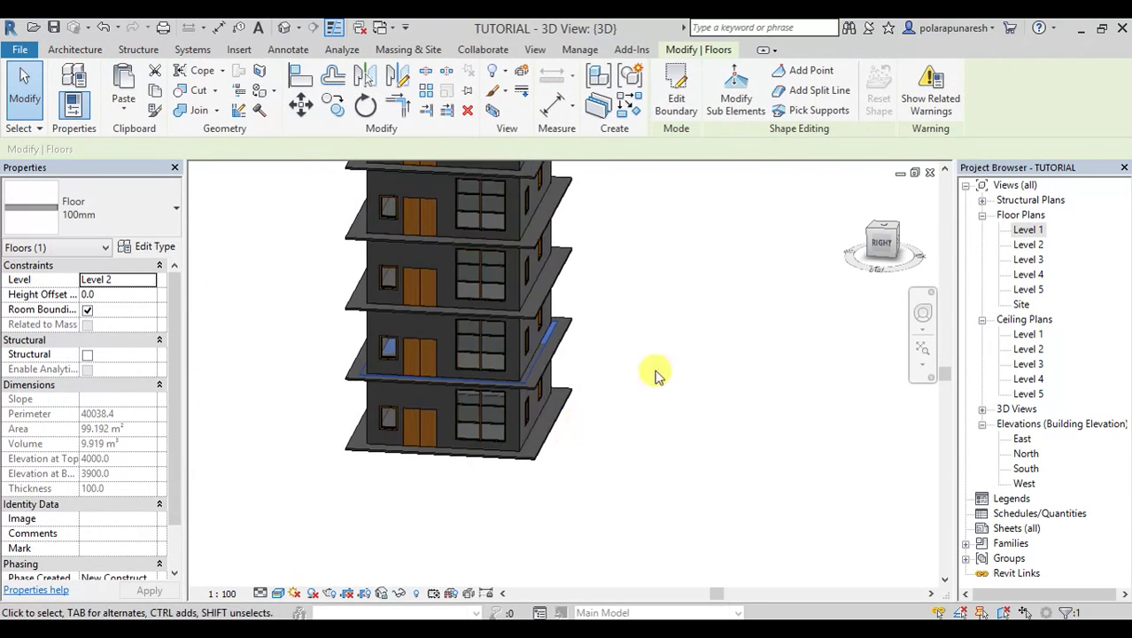
click(467, 111)
shift+middle_drag(614, 323, 657, 298)
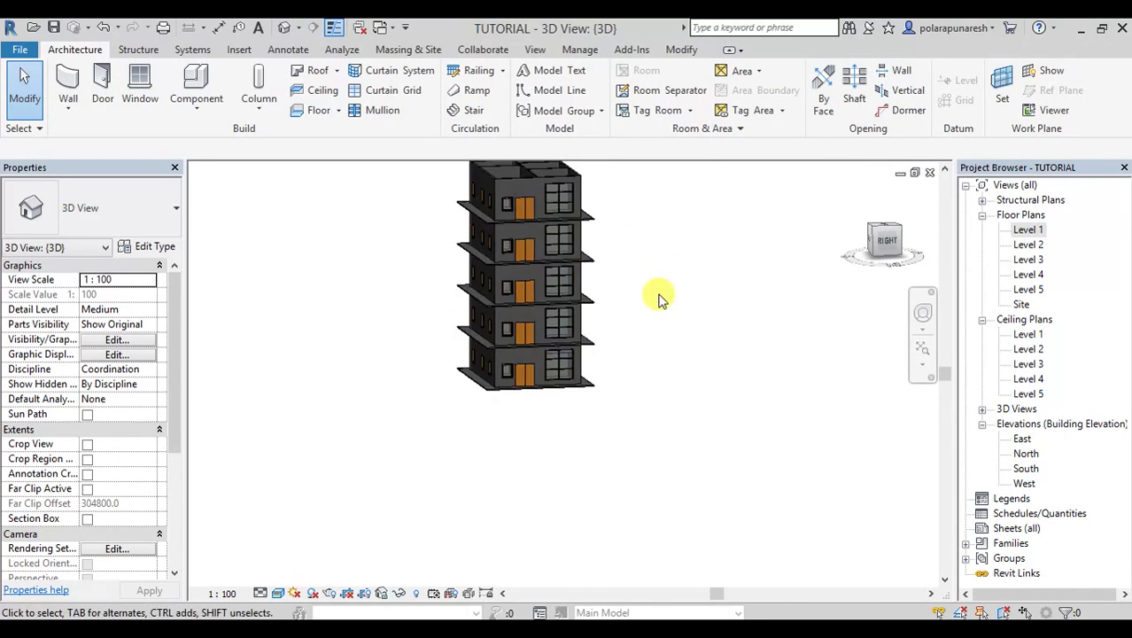
scroll(638, 301, up, 3)
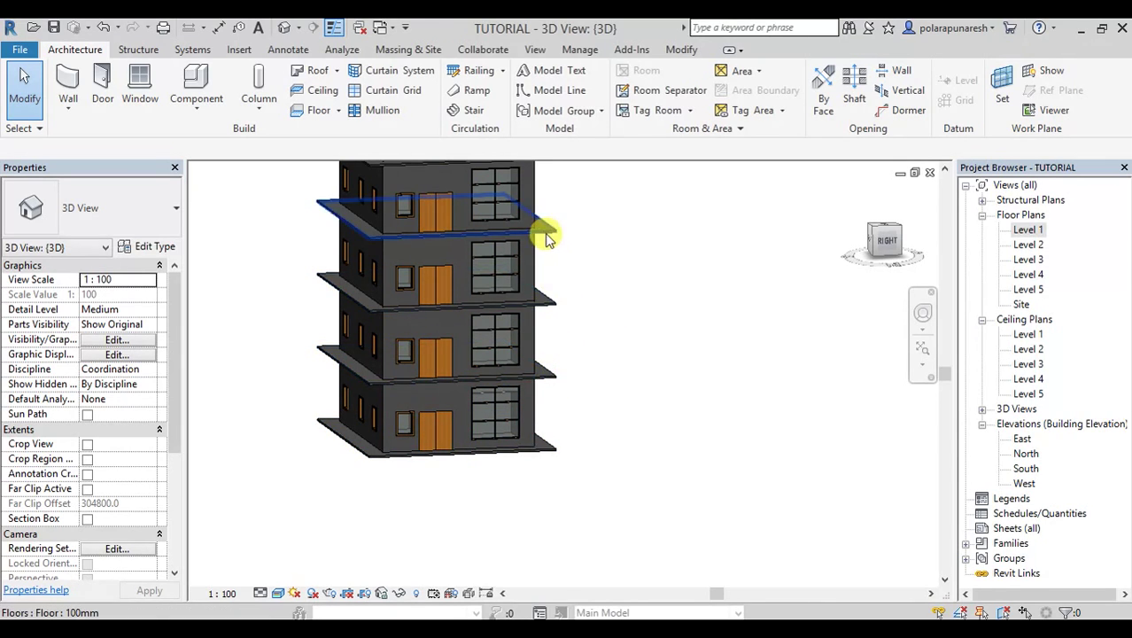
scroll(526, 246, down, 2)
scroll(501, 375, up, 2)
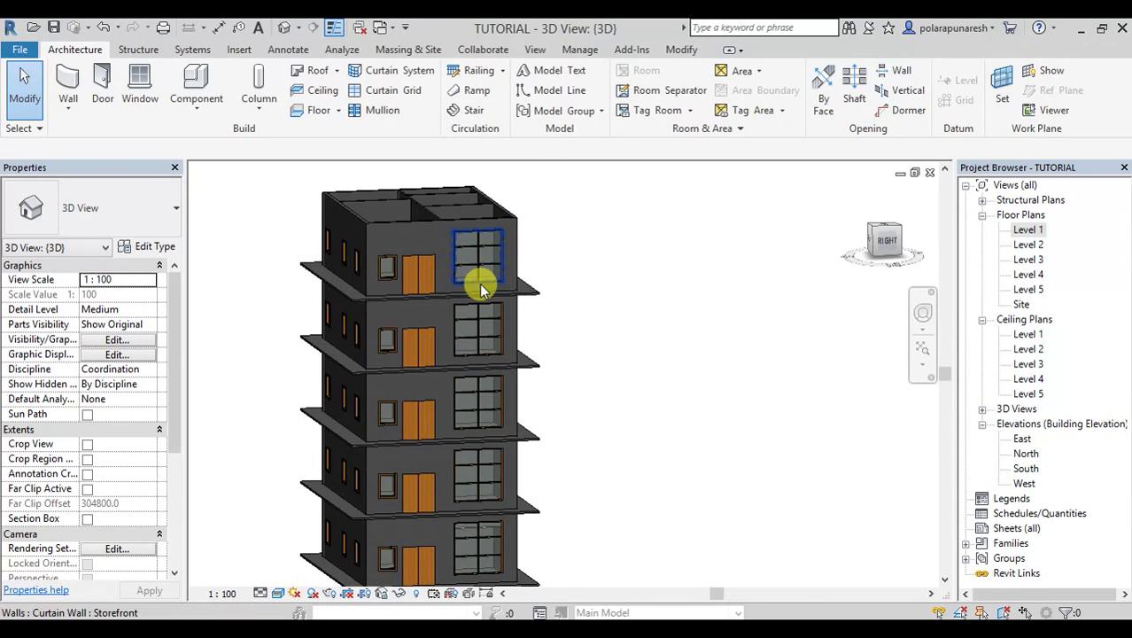
shift+middle_drag(338, 213, 468, 442)
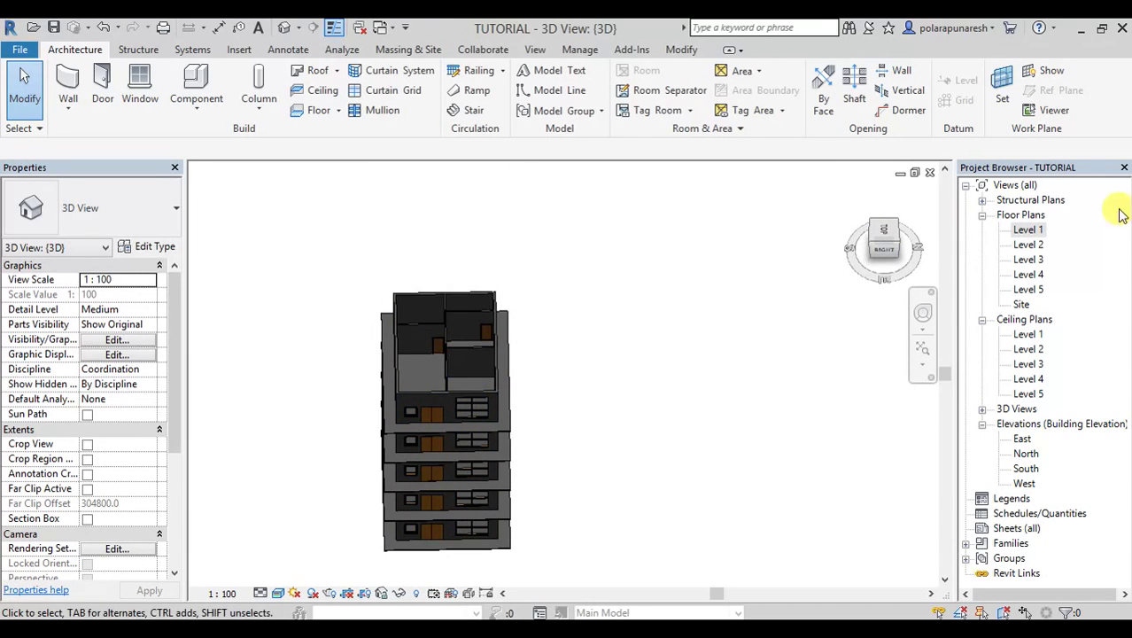
- Go to the Level 5 floor plan and start a Roof by Footprint using Pick Walls
double_click(1026, 292)
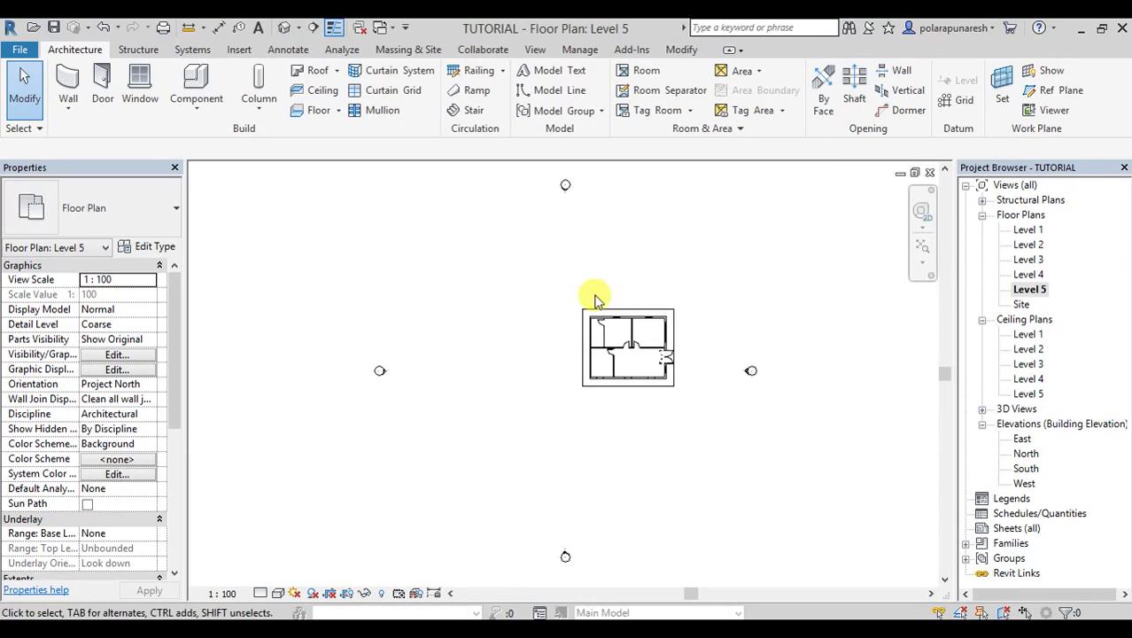
scroll(617, 323, down, 1)
scroll(616, 323, up, 3)
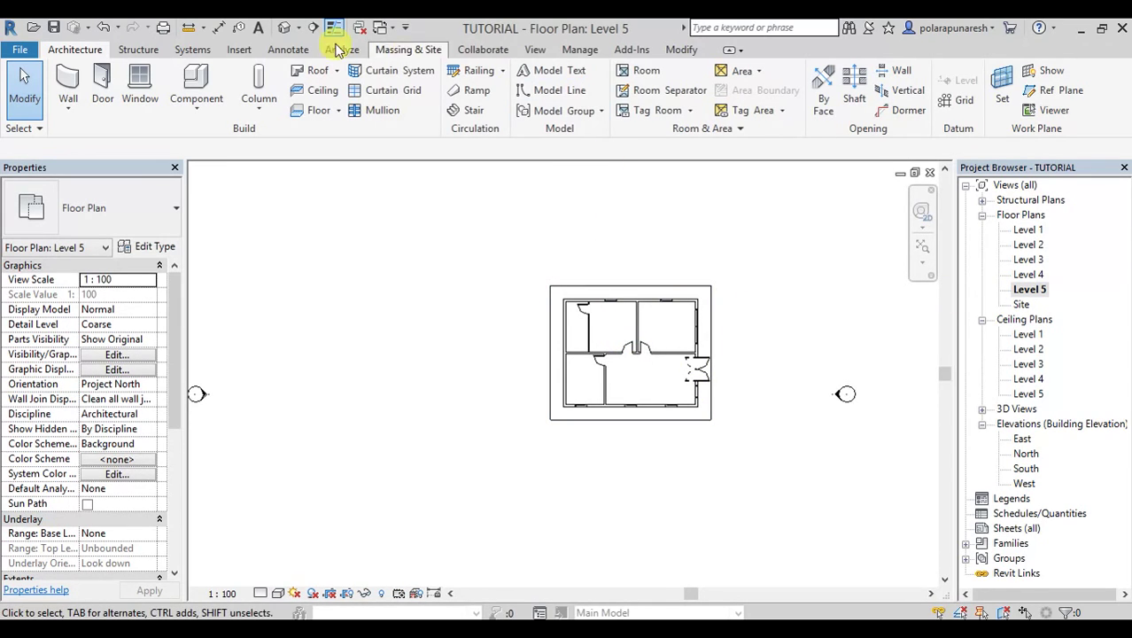
click(320, 74)
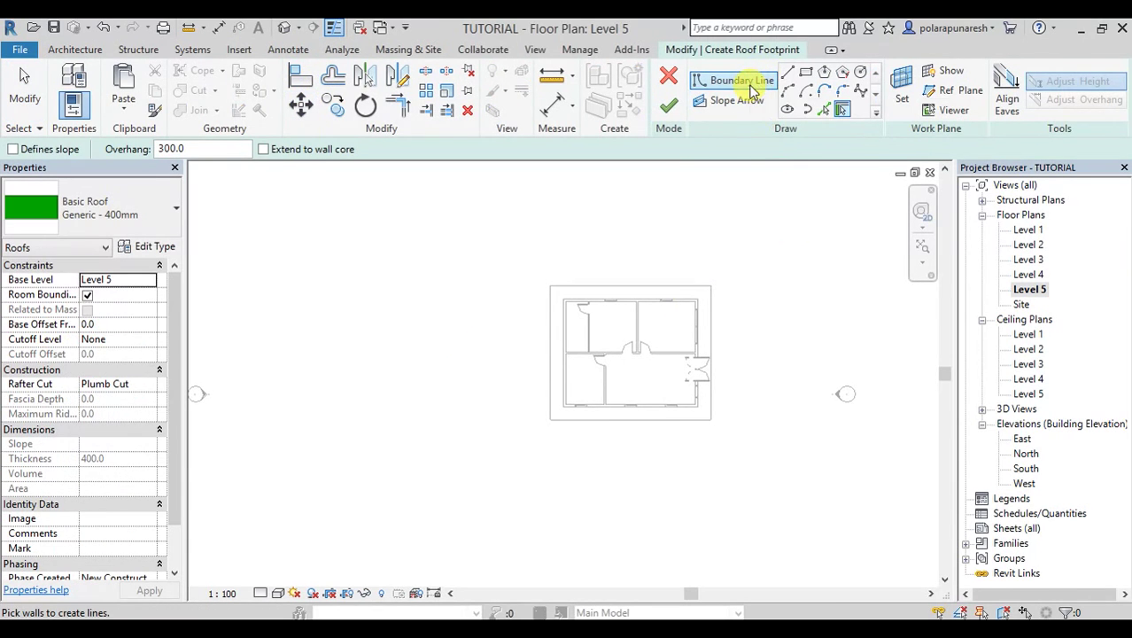
click(829, 111)
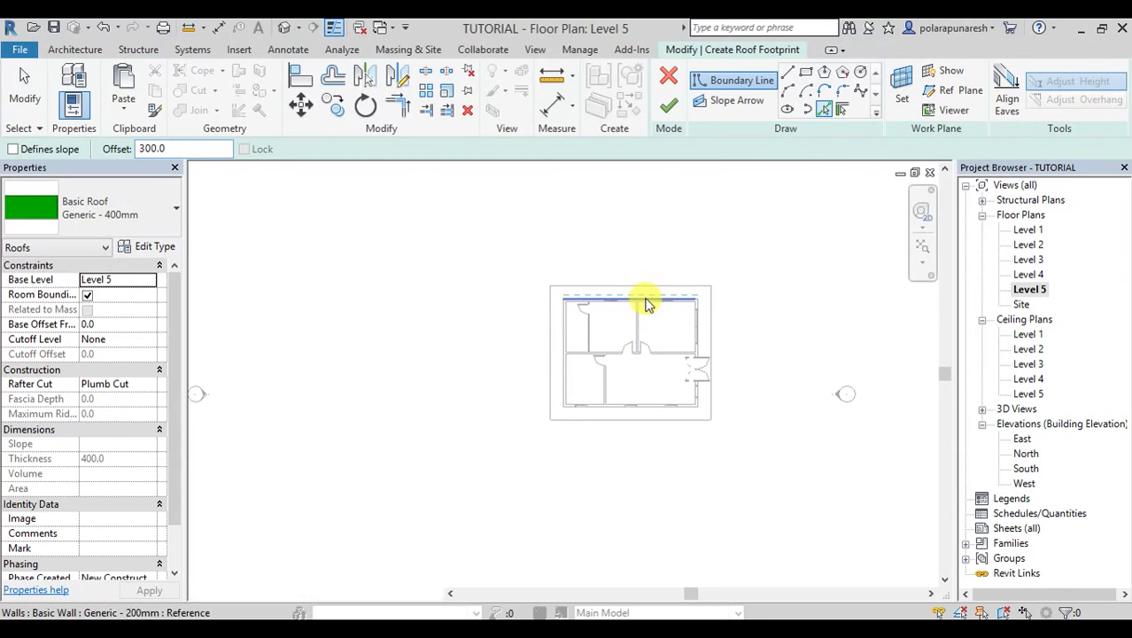
- Pick the top, right, bottom and left outer walls as roof edges and finish the sketch
click(646, 303)
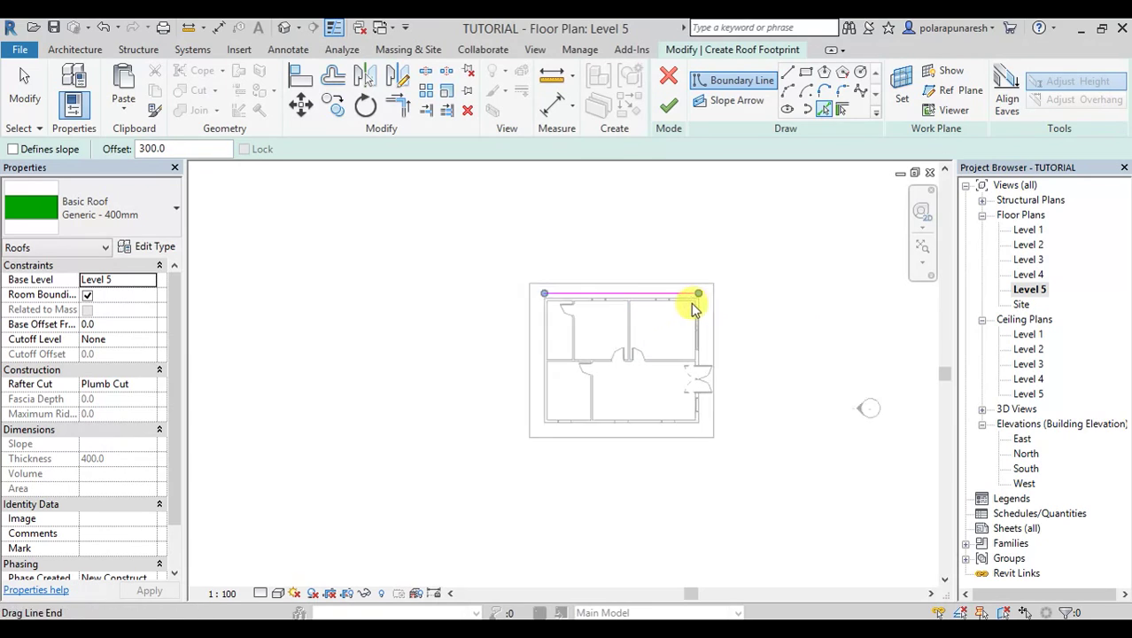
scroll(698, 305, up, 5)
click(684, 298)
scroll(673, 354, down, 4)
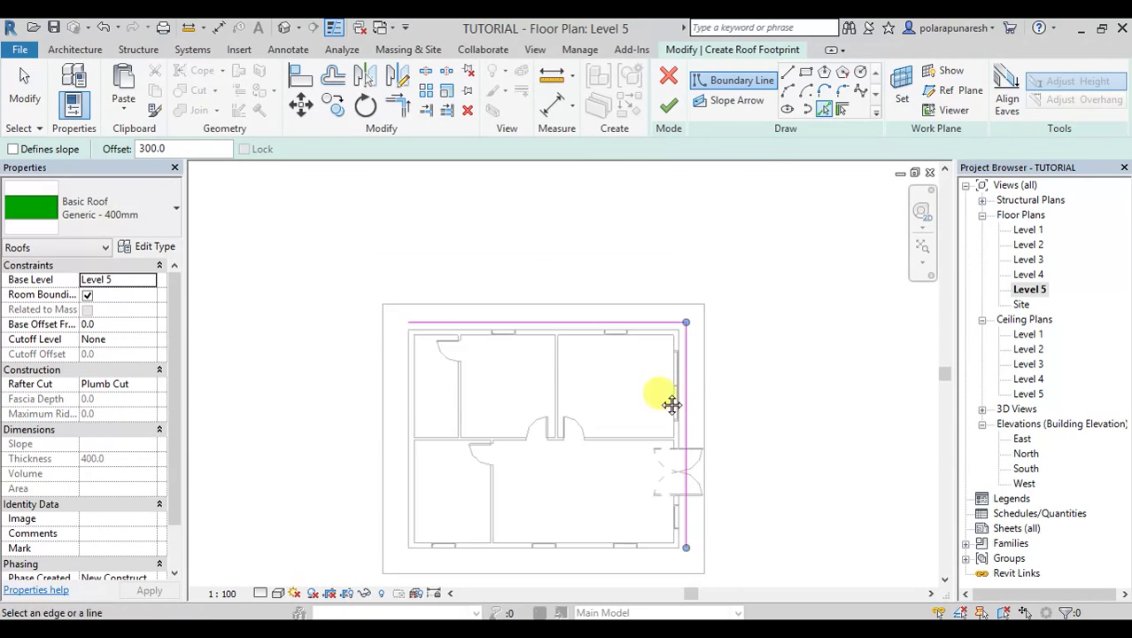
middle_drag(669, 404, 665, 337)
click(662, 345)
click(480, 291)
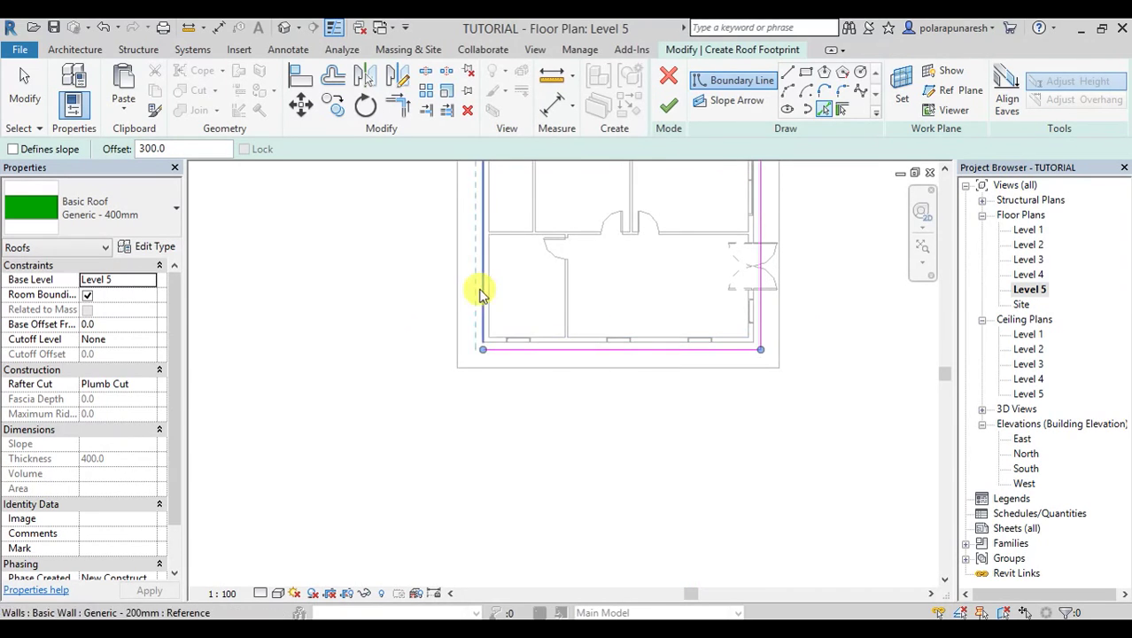
scroll(637, 203, down, 3)
click(671, 102)
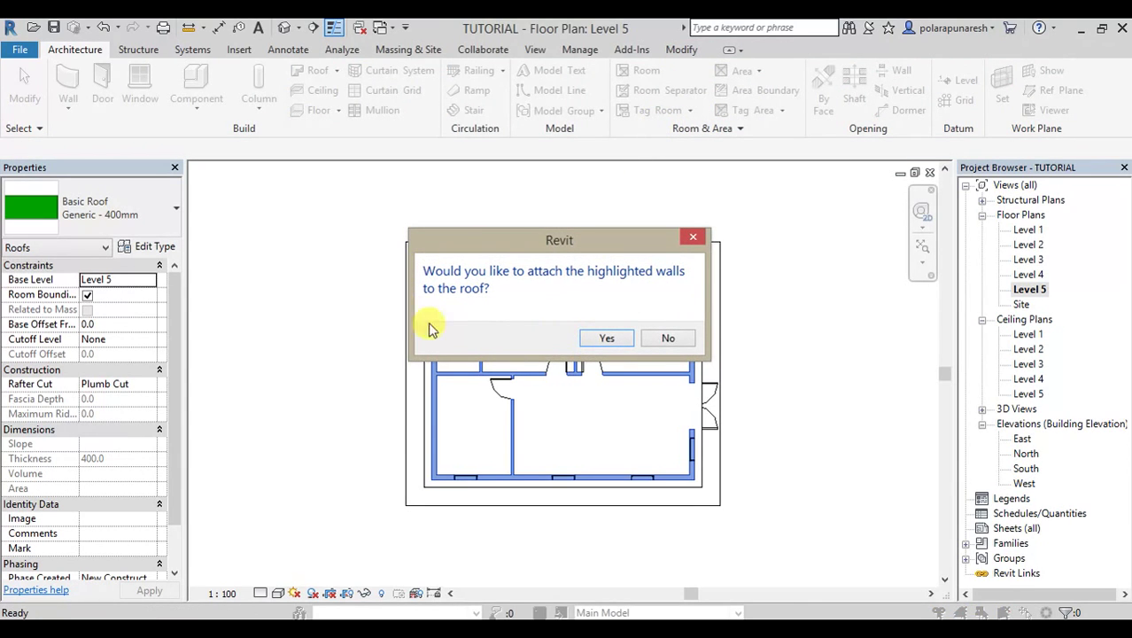
- Attach the Level 5 walls to the roof and unjoin the conflicting walls
click(609, 339)
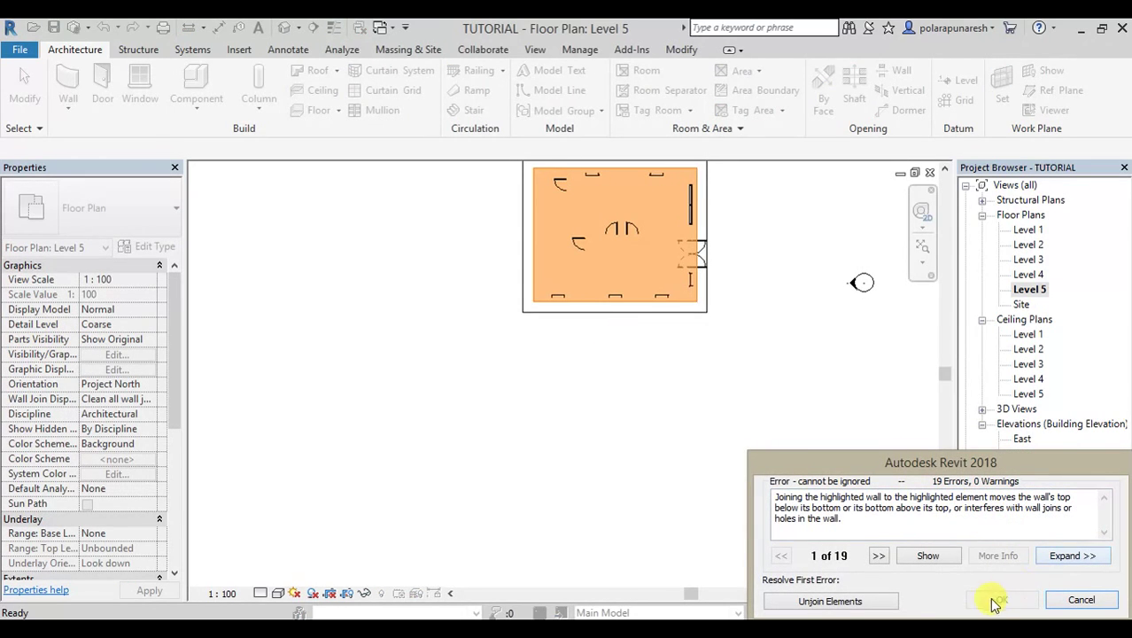
click(889, 602)
scroll(748, 397, down, 2)
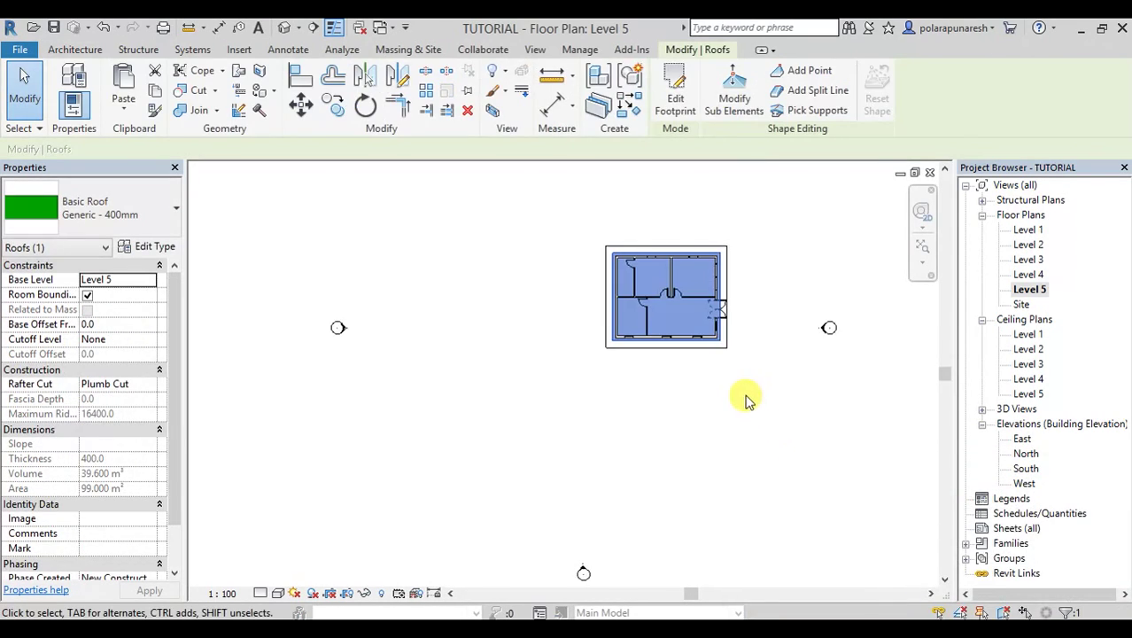
middle_drag(703, 414, 475, 432)
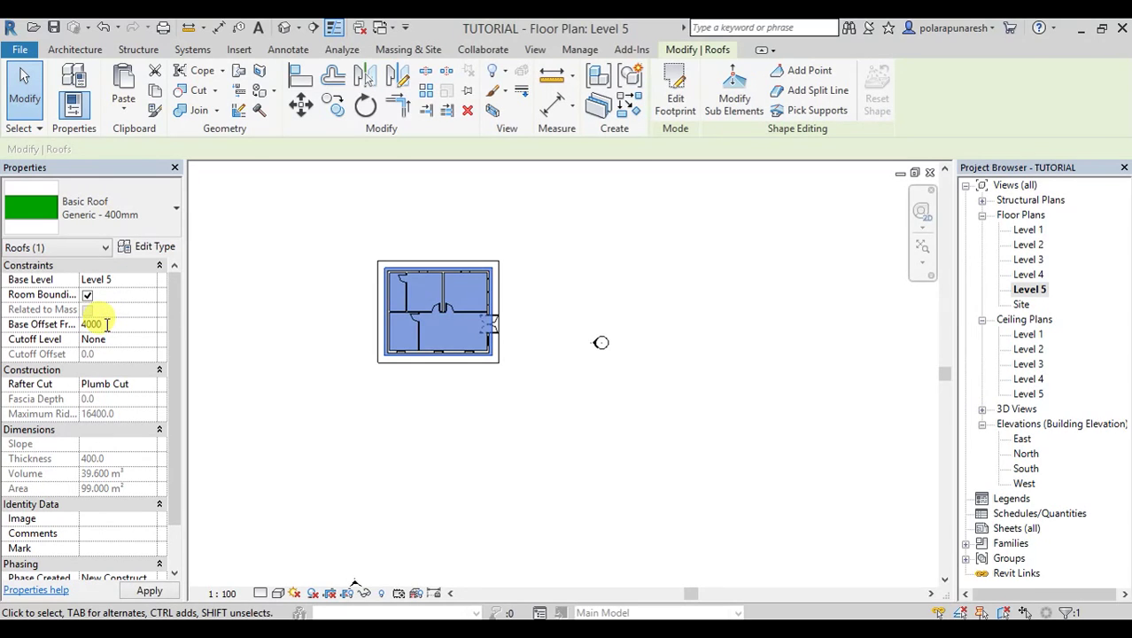
- Set the roof's Base Offset to 4000 and accept the overlapping-walls warning
key(Return)
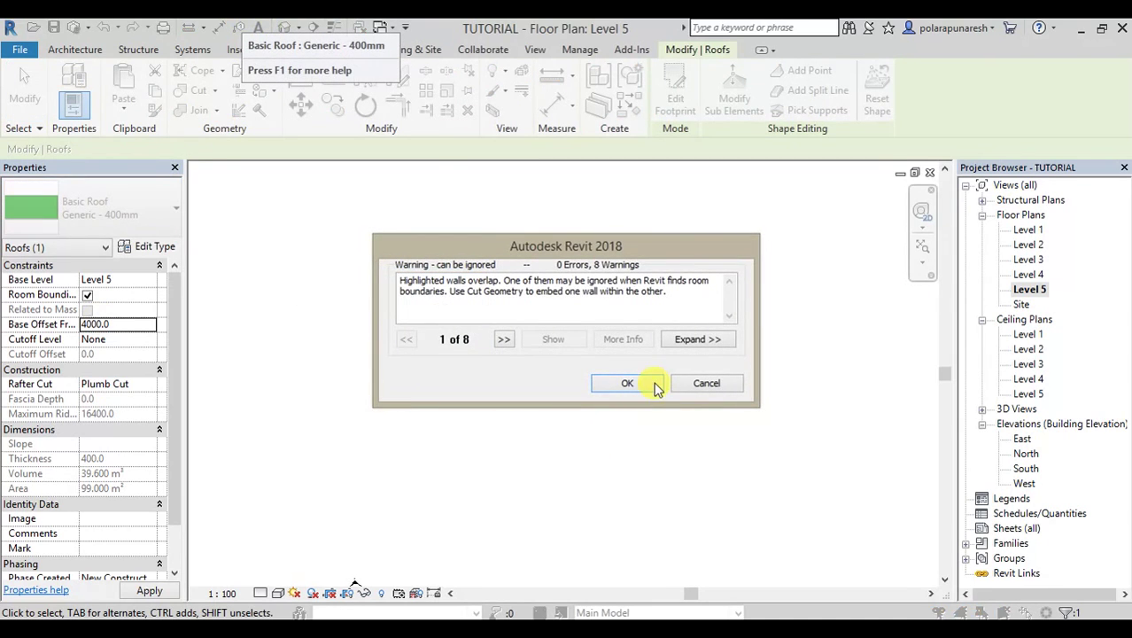
click(627, 383)
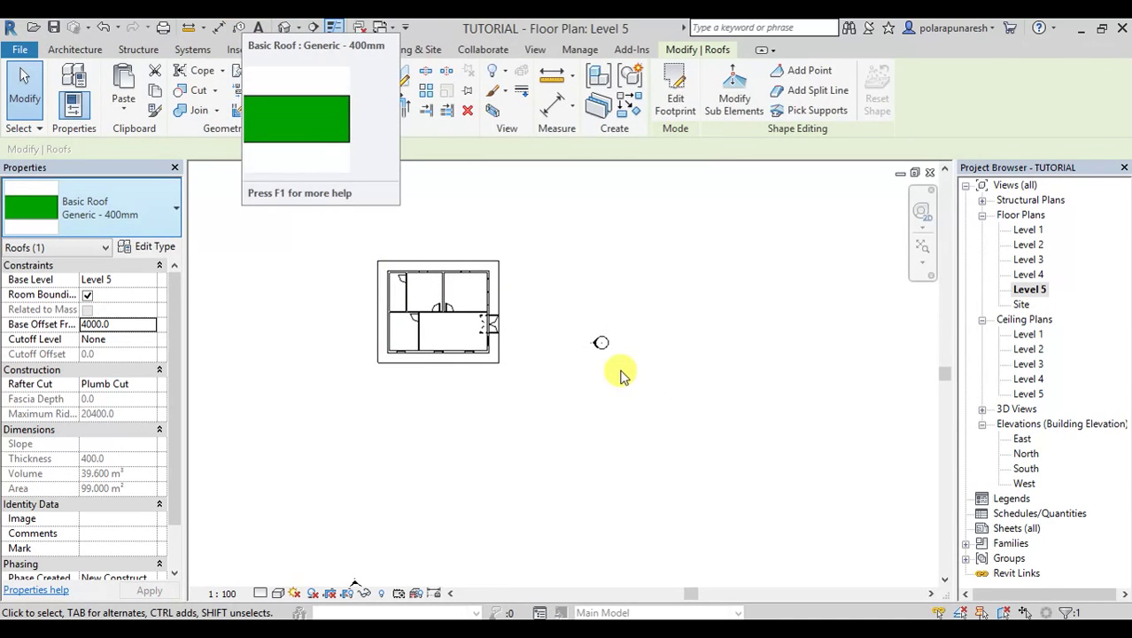
click(620, 374)
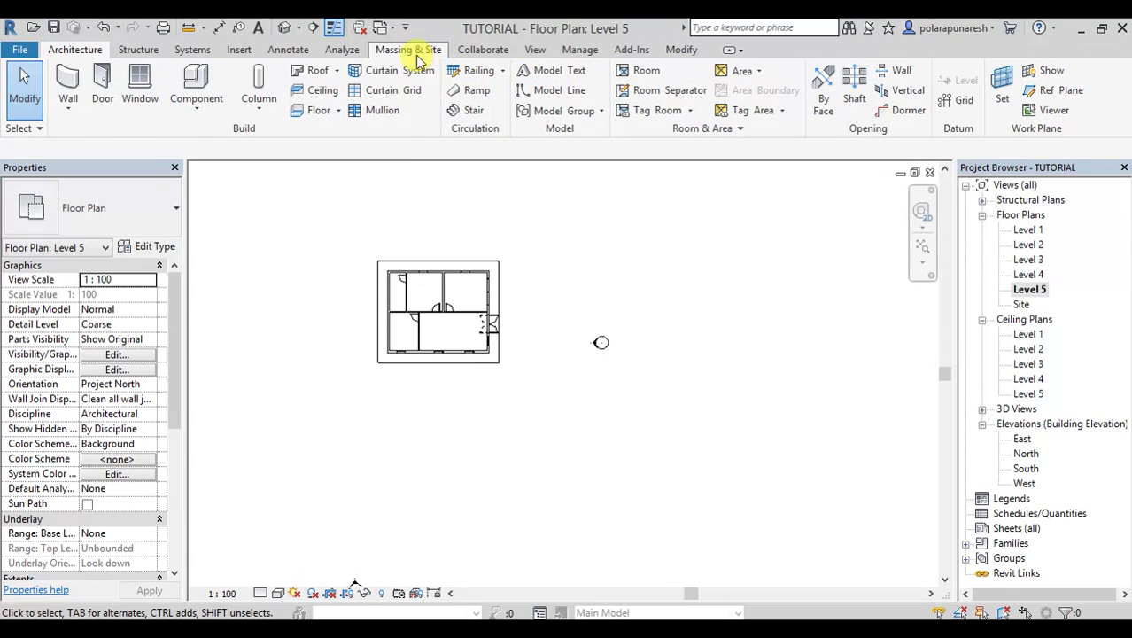
- Show the building in the default 3D view, orbit around it and select the raised roof
click(285, 30)
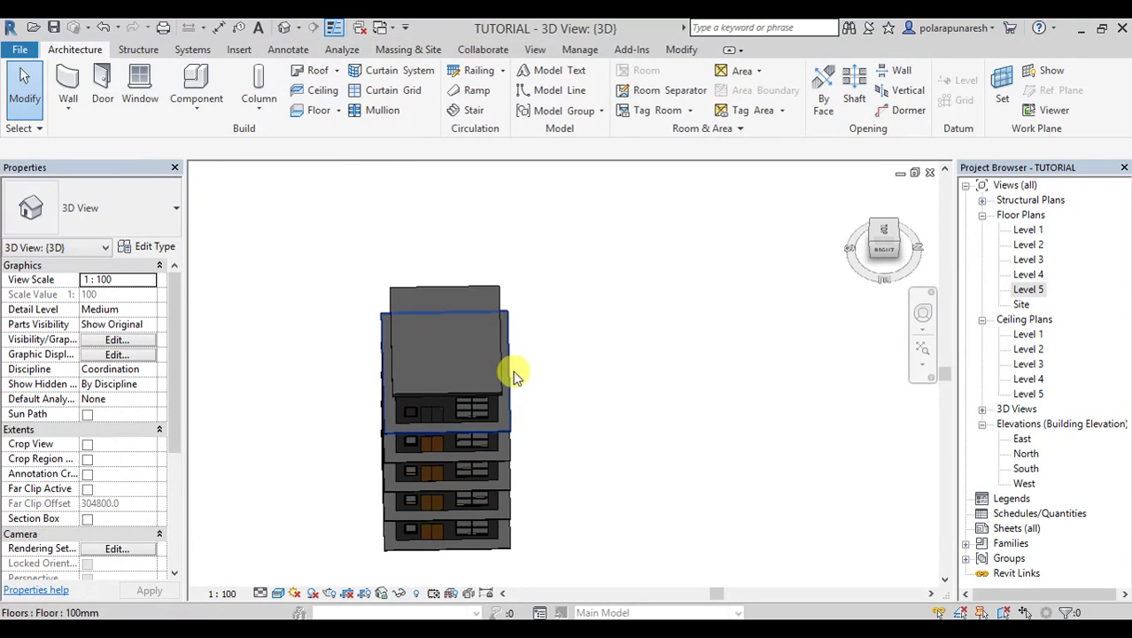
shift+middle_drag(513, 369, 463, 202)
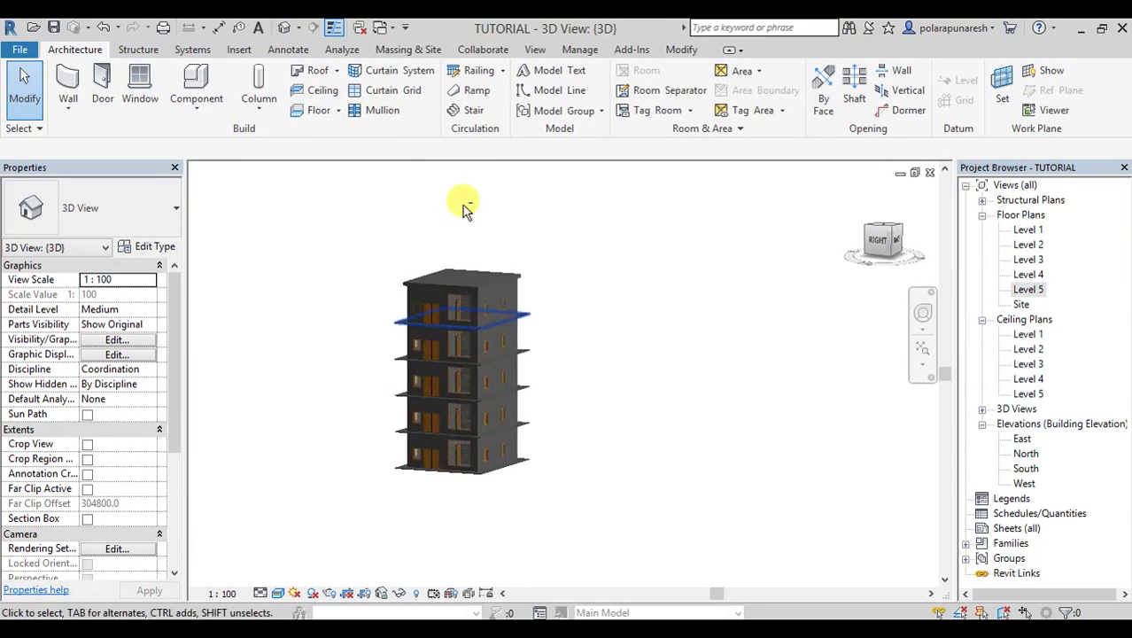
scroll(488, 296, up, 5)
scroll(490, 301, down, 5)
shift+middle_drag(488, 303, 638, 280)
scroll(498, 257, up, 2)
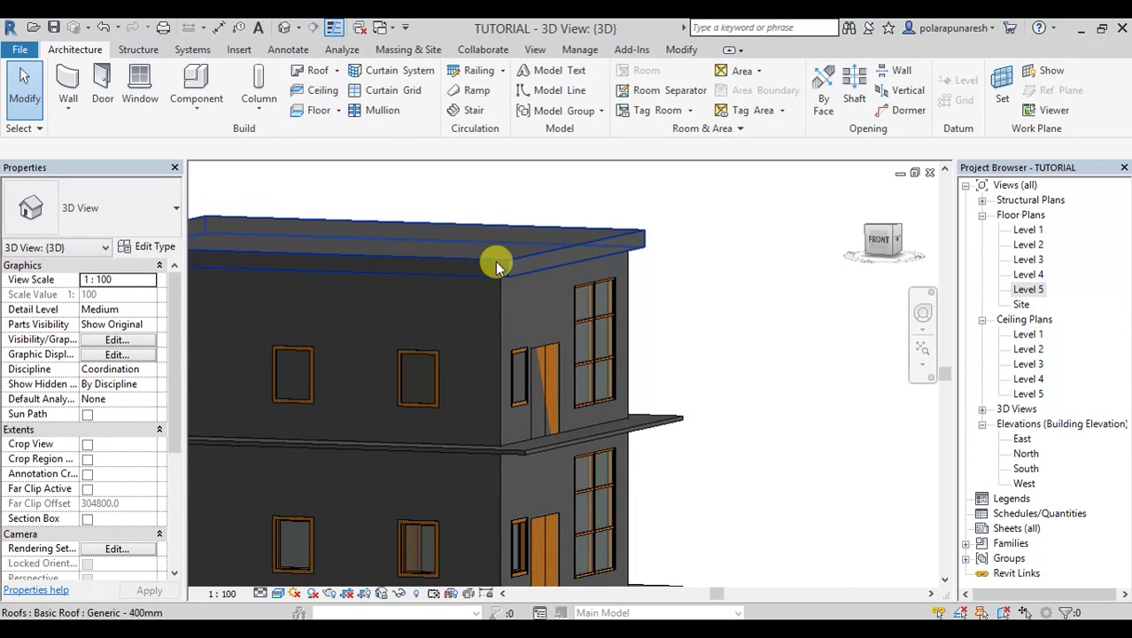
click(498, 260)
scroll(666, 337, down, 2)
shift+middle_drag(666, 336, 539, 413)
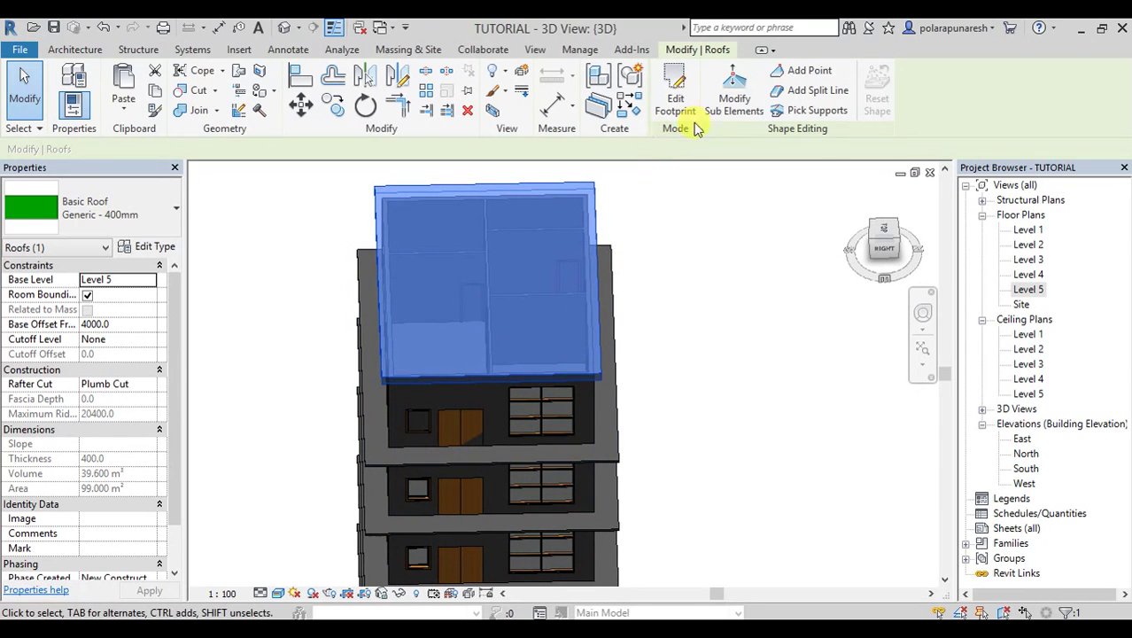
- Make the left and right footprint edges define a 30° slope, then finish and attach the walls
click(673, 99)
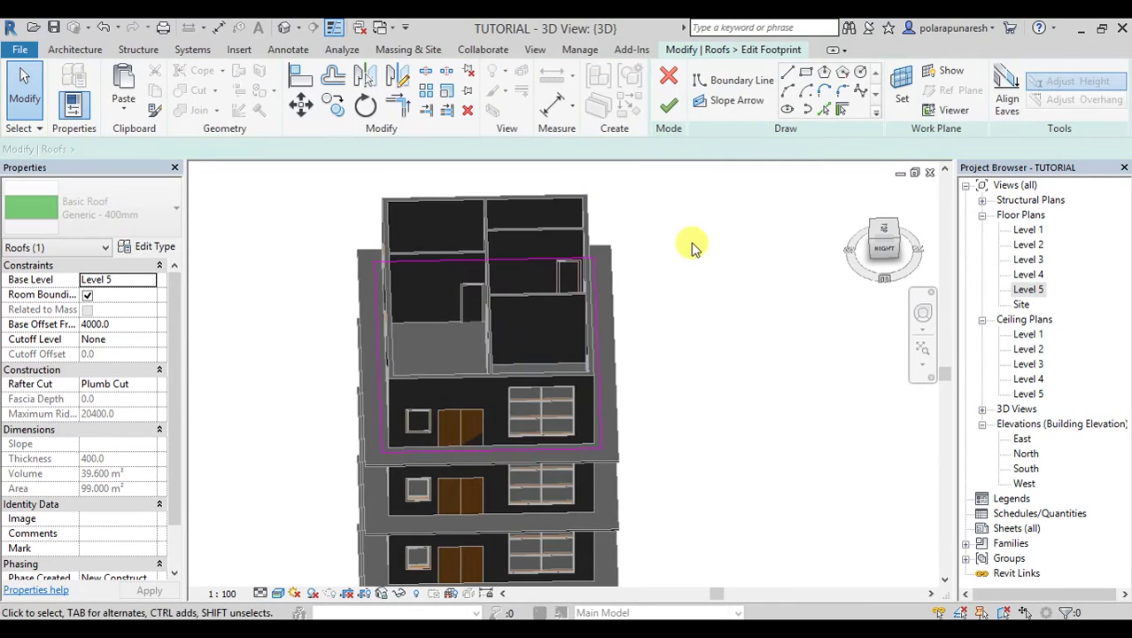
scroll(689, 249, down, 2)
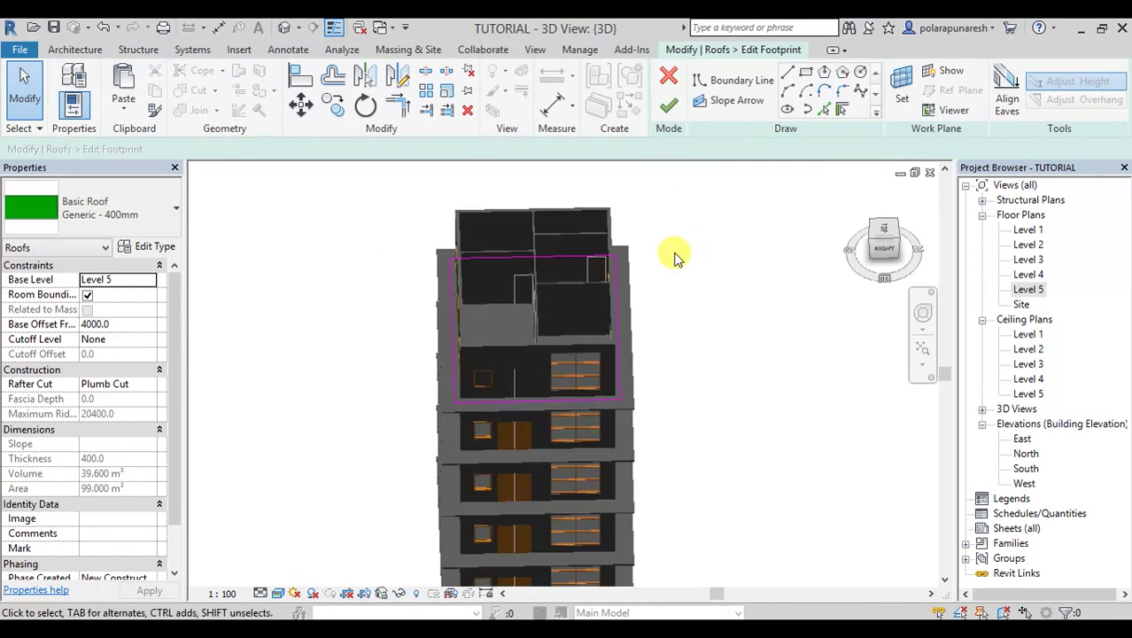
click(618, 295)
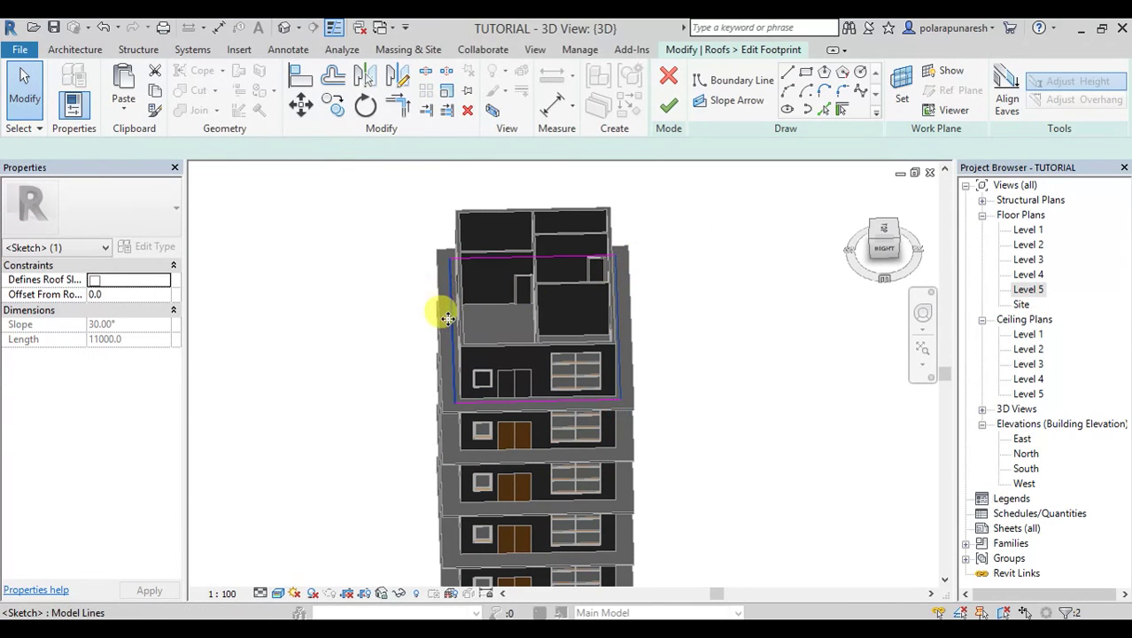
ctrl+click(449, 319)
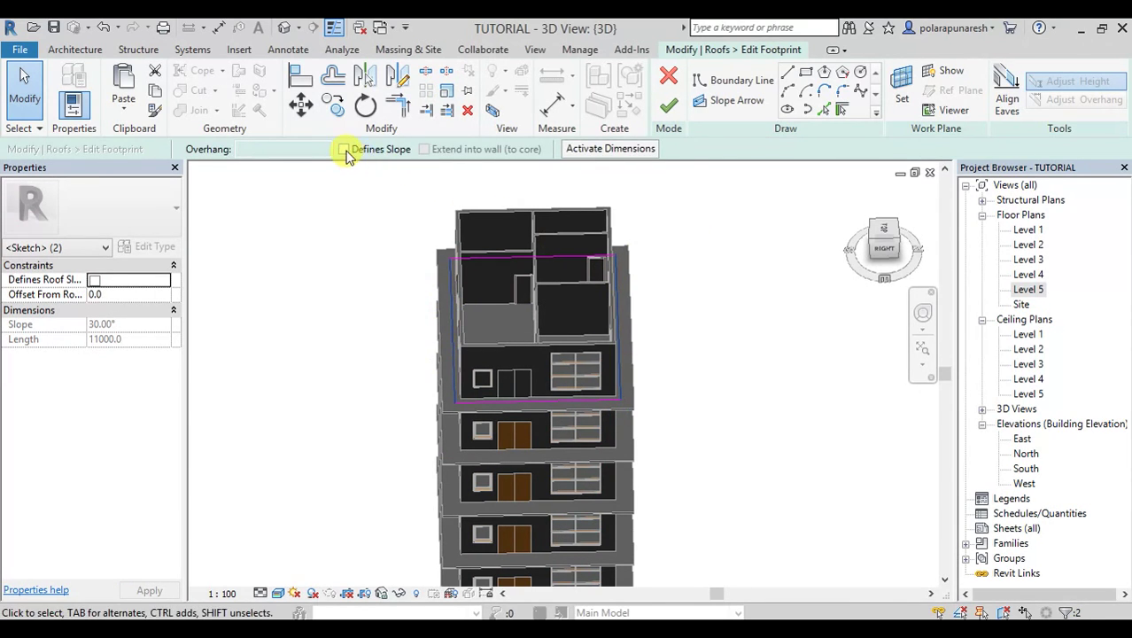
click(344, 150)
click(669, 104)
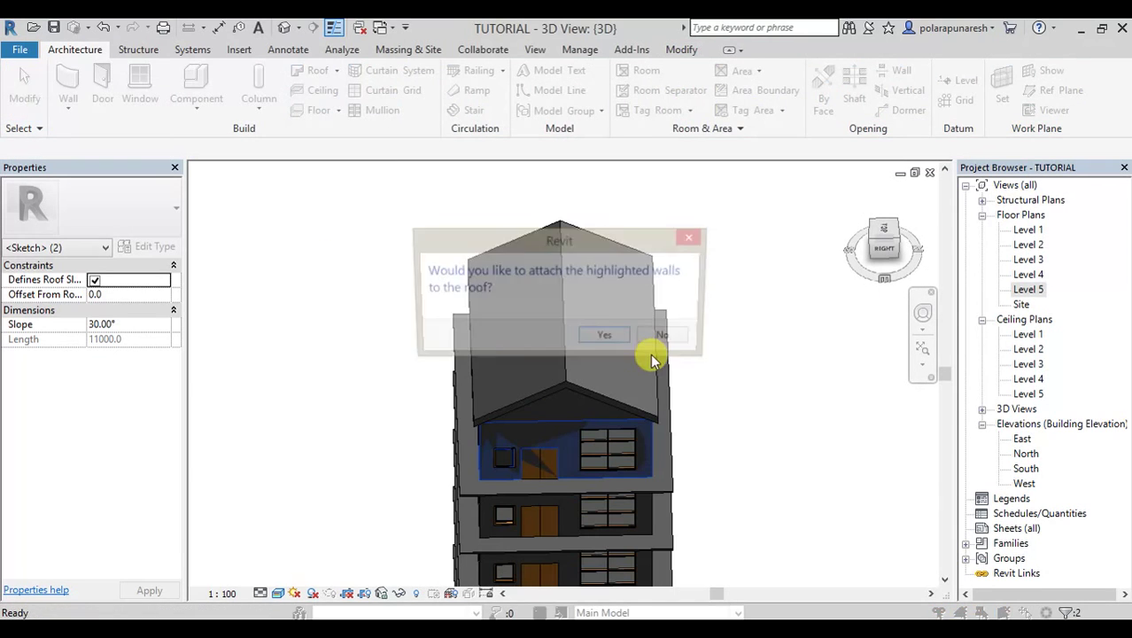
click(627, 341)
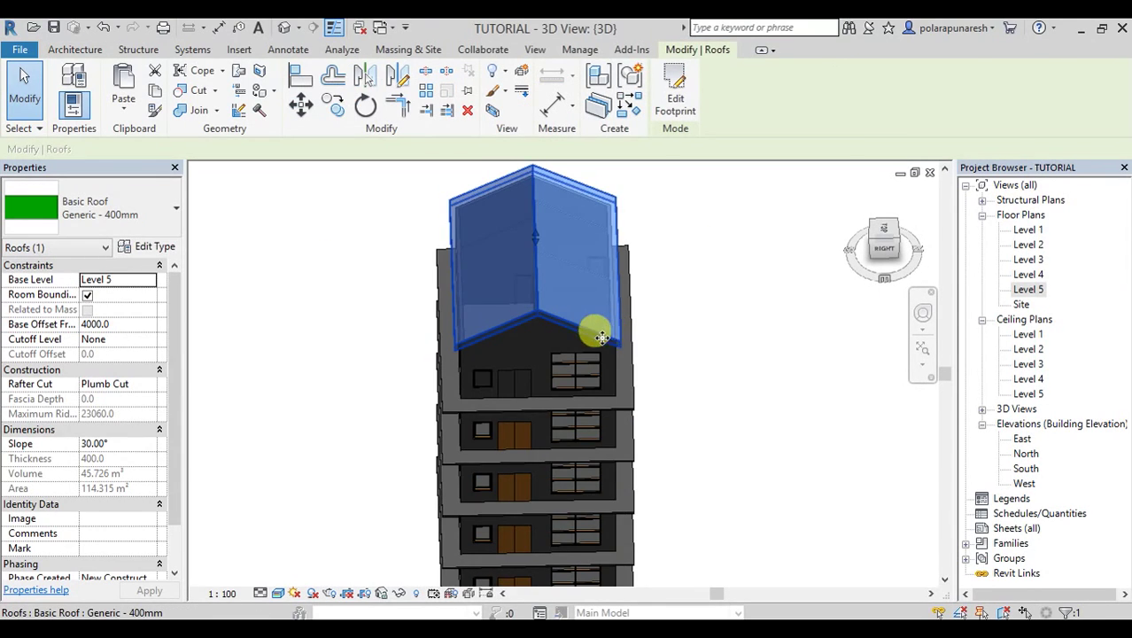
shift+middle_drag(596, 329, 670, 298)
scroll(652, 355, up, 3)
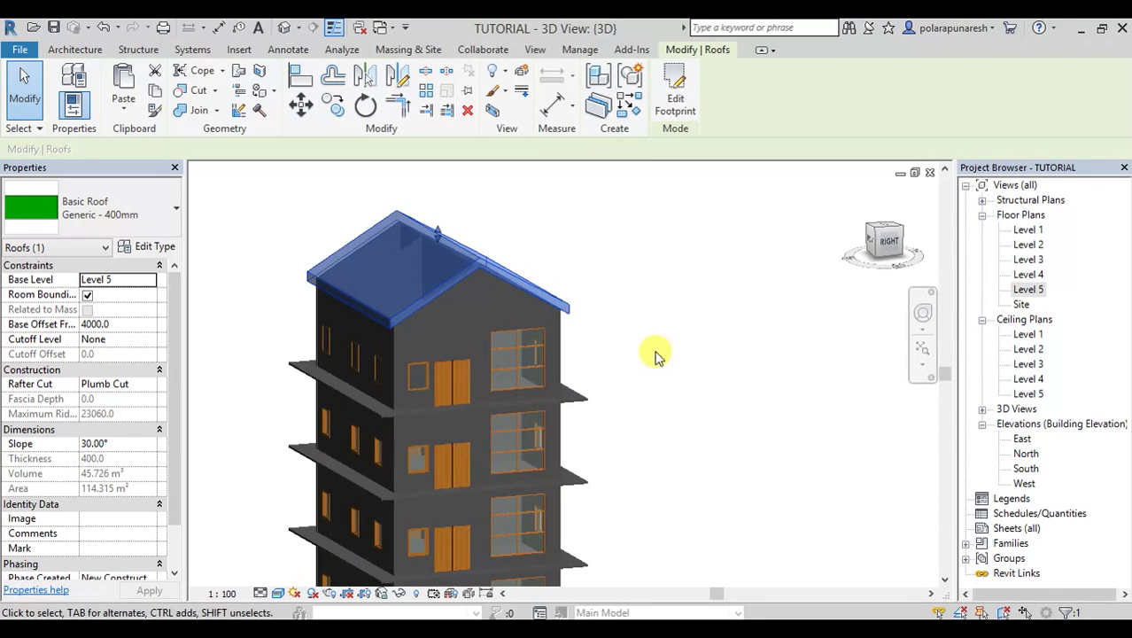
shift+middle_drag(652, 355, 662, 384)
scroll(653, 301, down, 3)
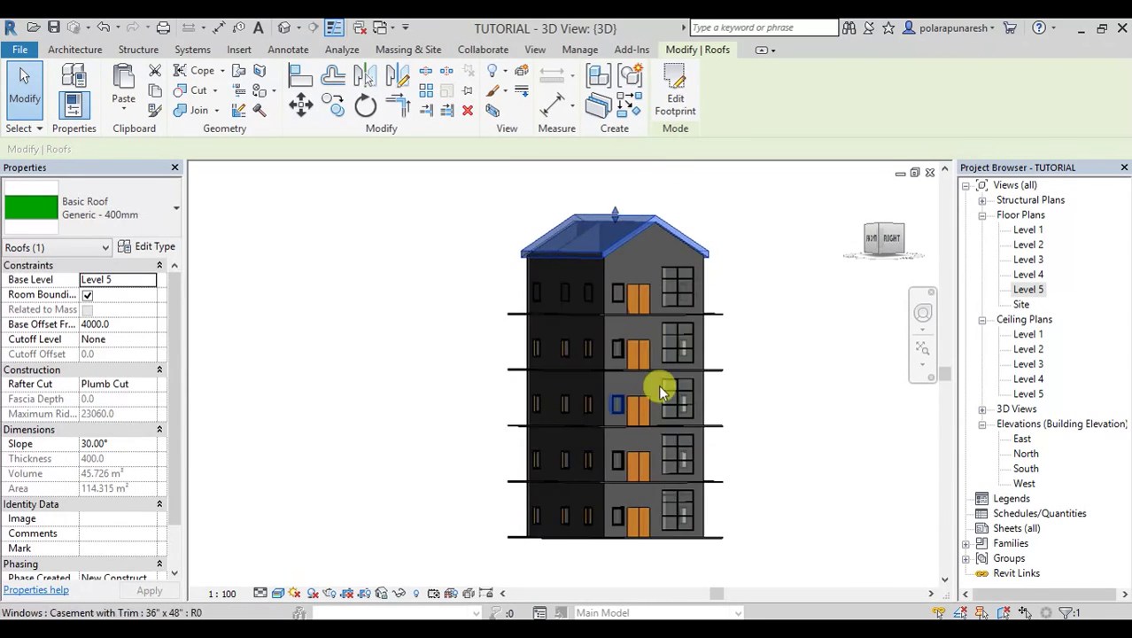
scroll(700, 377, down, 2)
shift+middle_drag(743, 370, 682, 467)
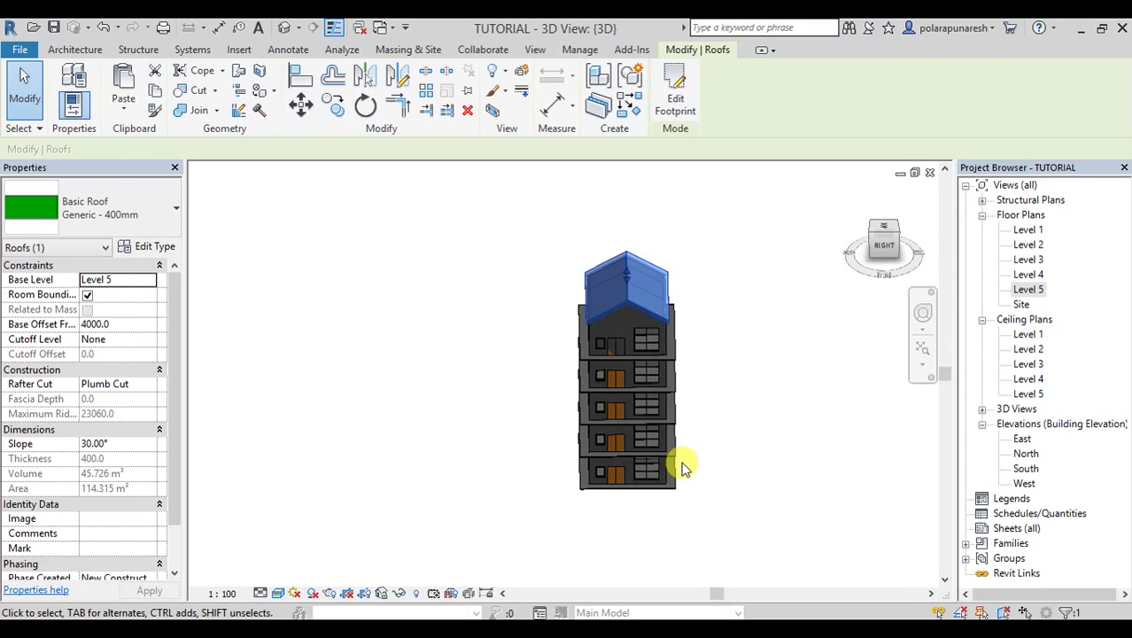